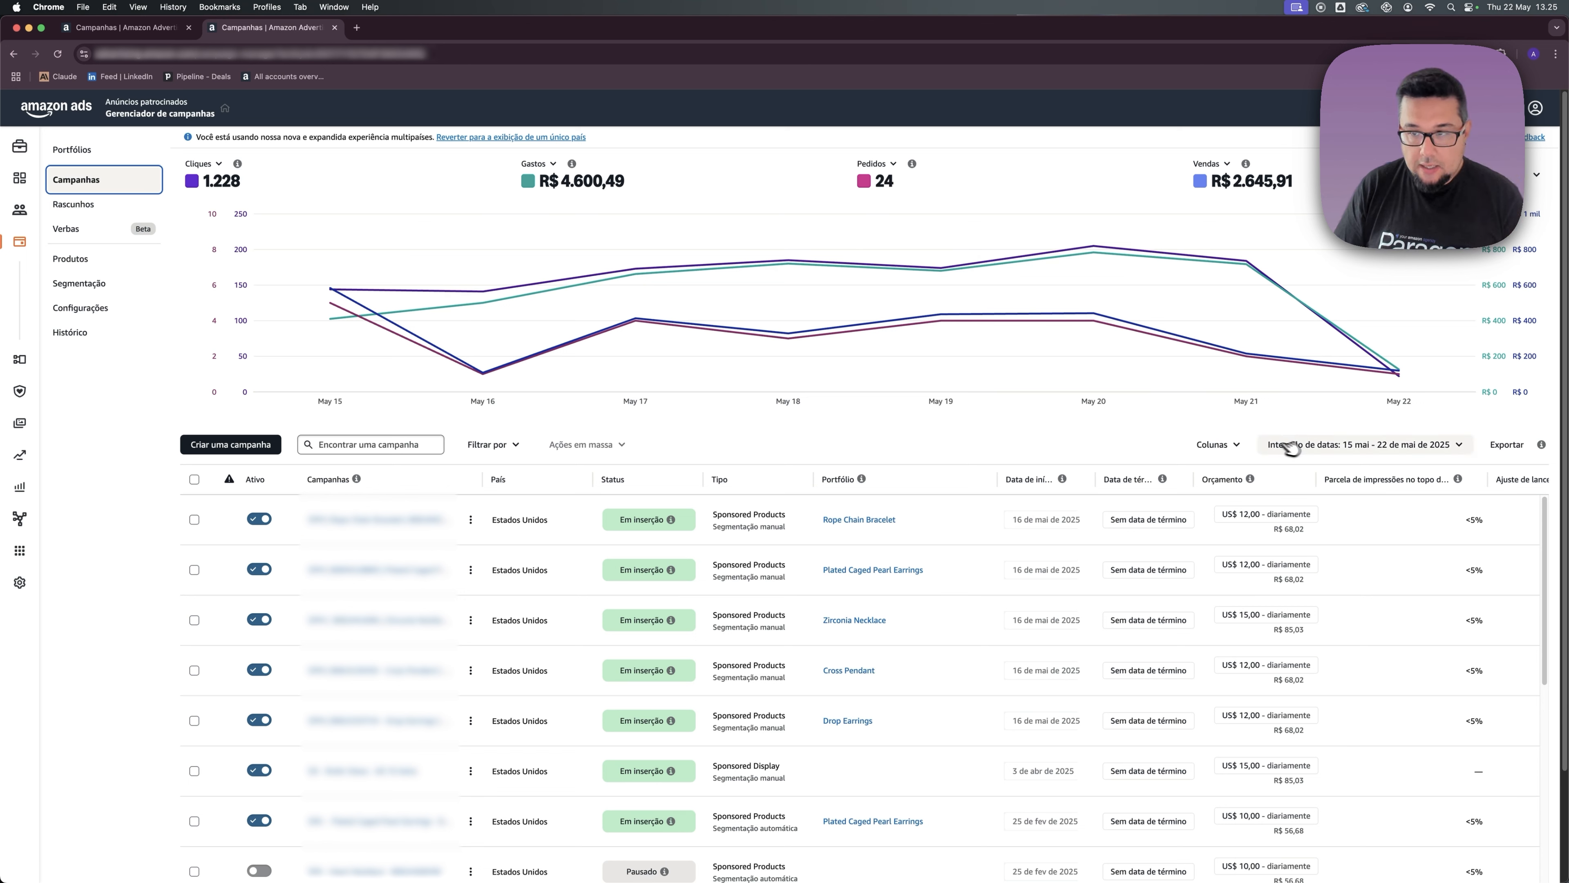
Browse the campaign date range calendar back to January 2025 to examine which past dates are selectable, and close it without applying.
left_click(1341, 452)
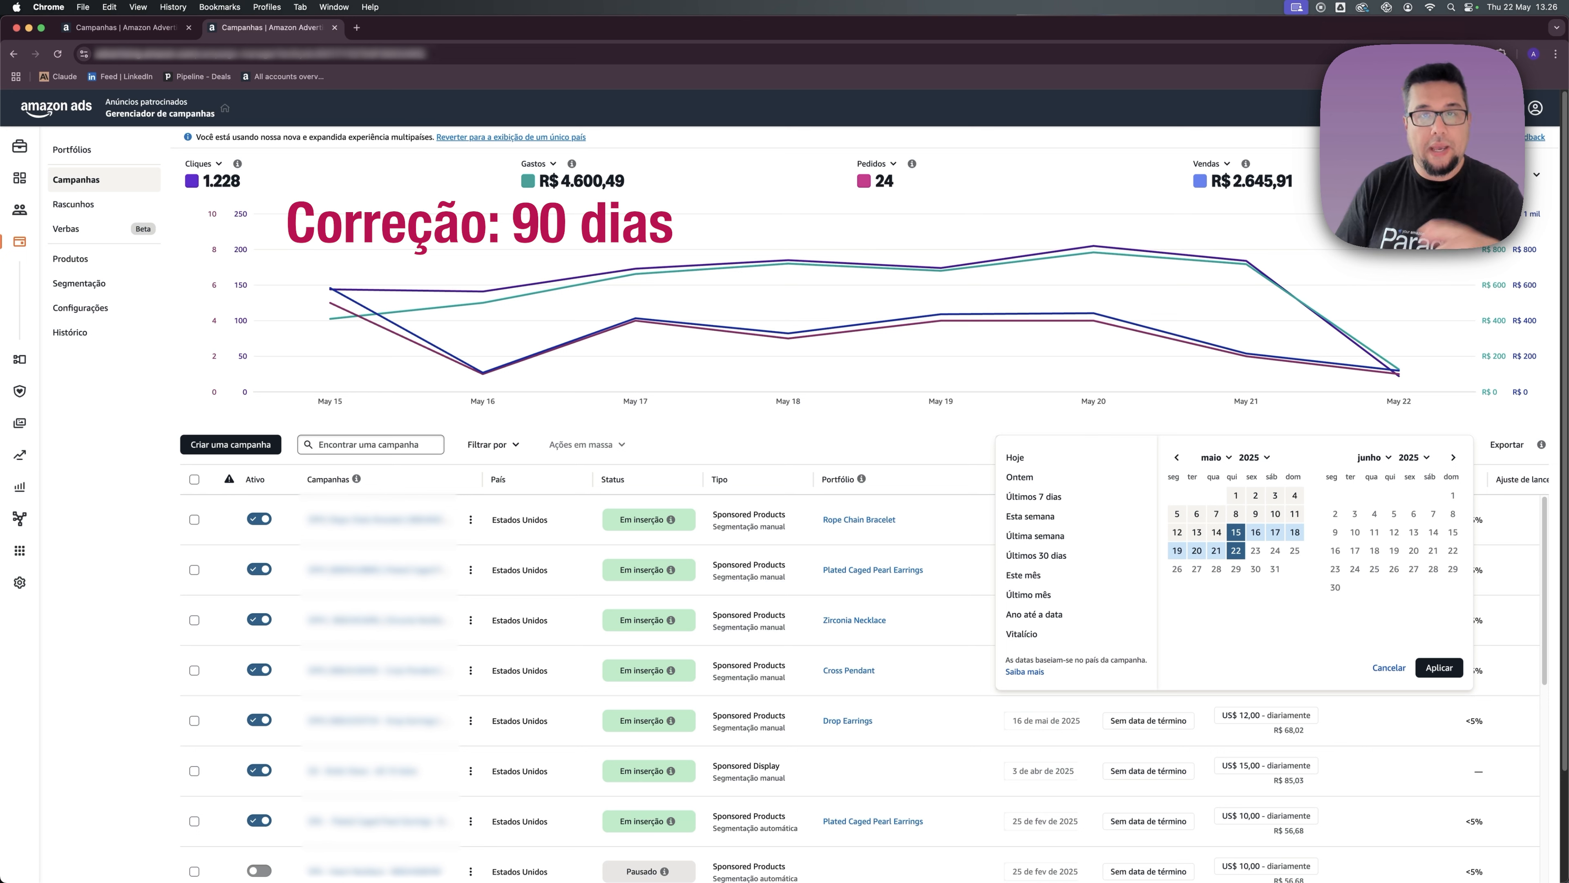
left_click(1356, 425)
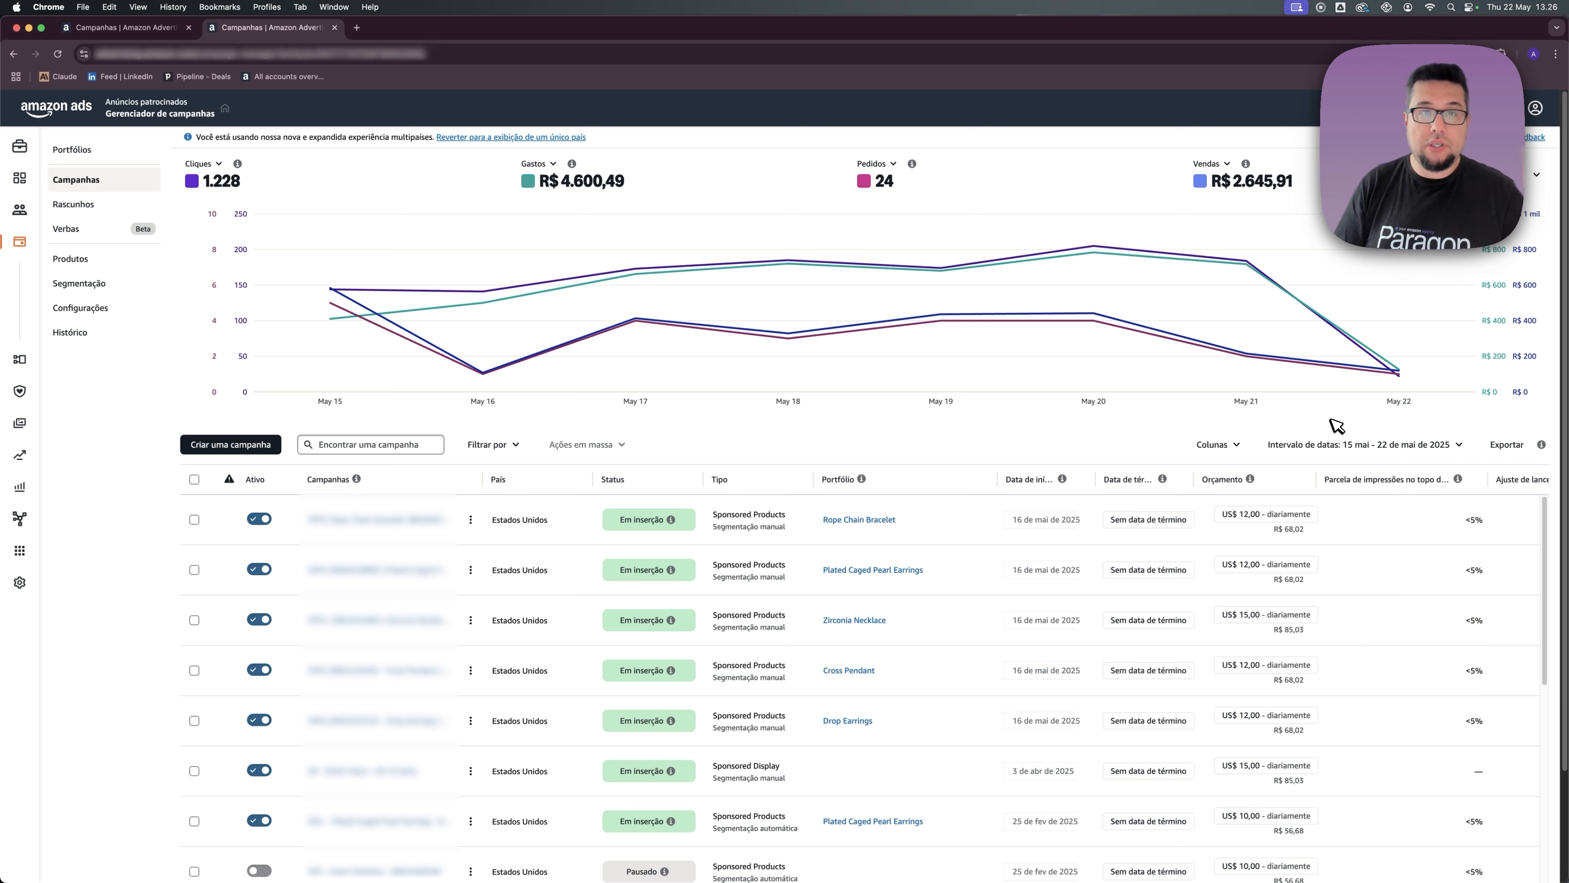
left_click(1337, 445)
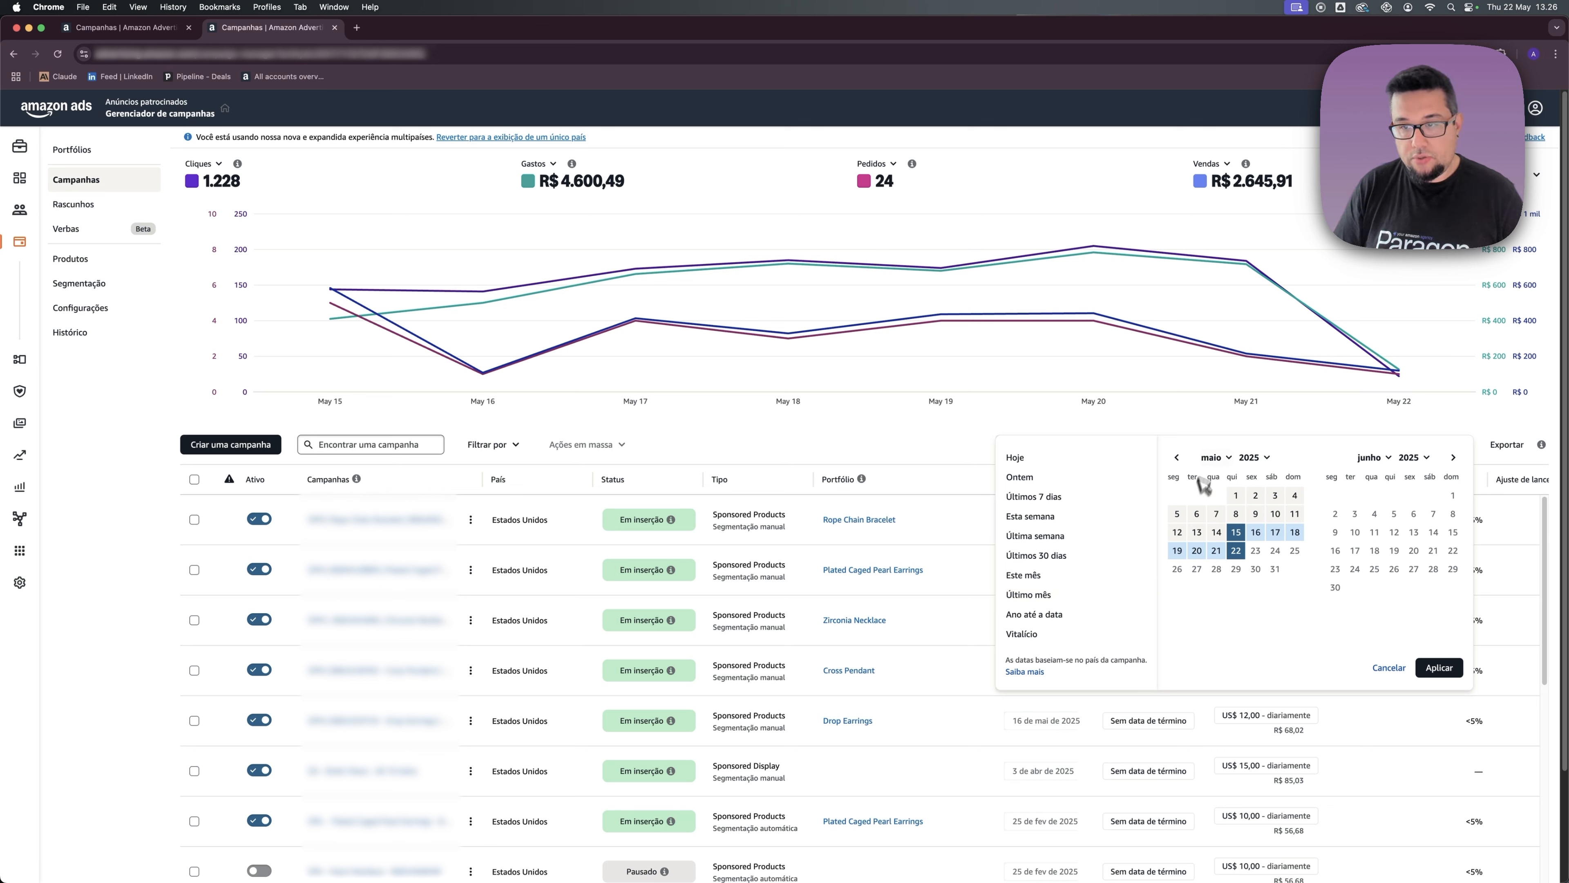
left_click(1176, 457)
left_click(1177, 458)
left_click(1177, 457)
left_click(1180, 458)
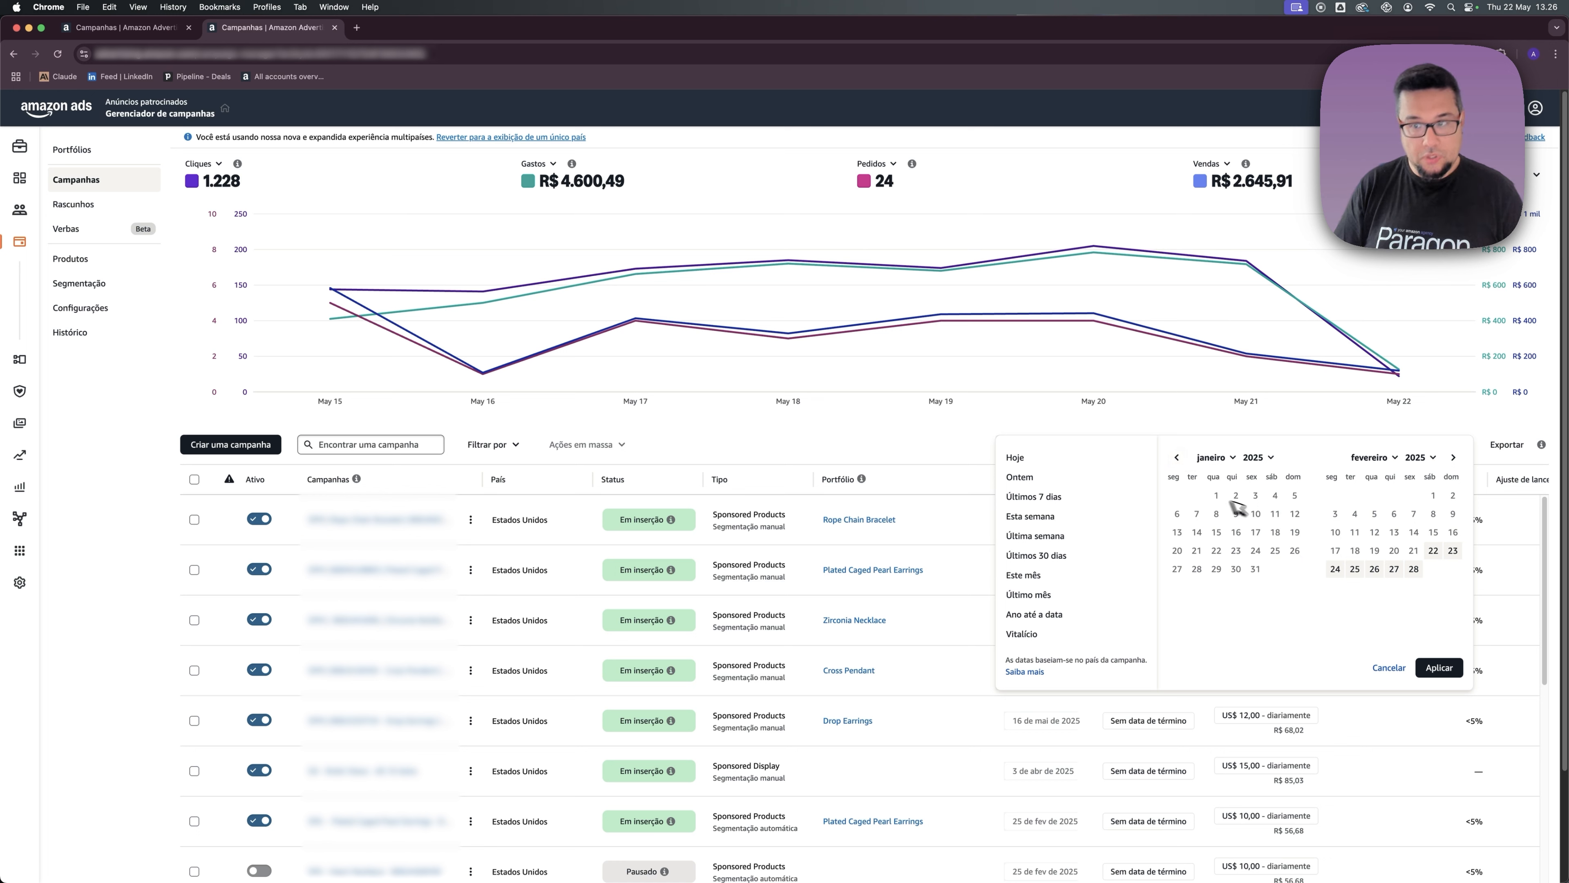
left_click(1388, 667)
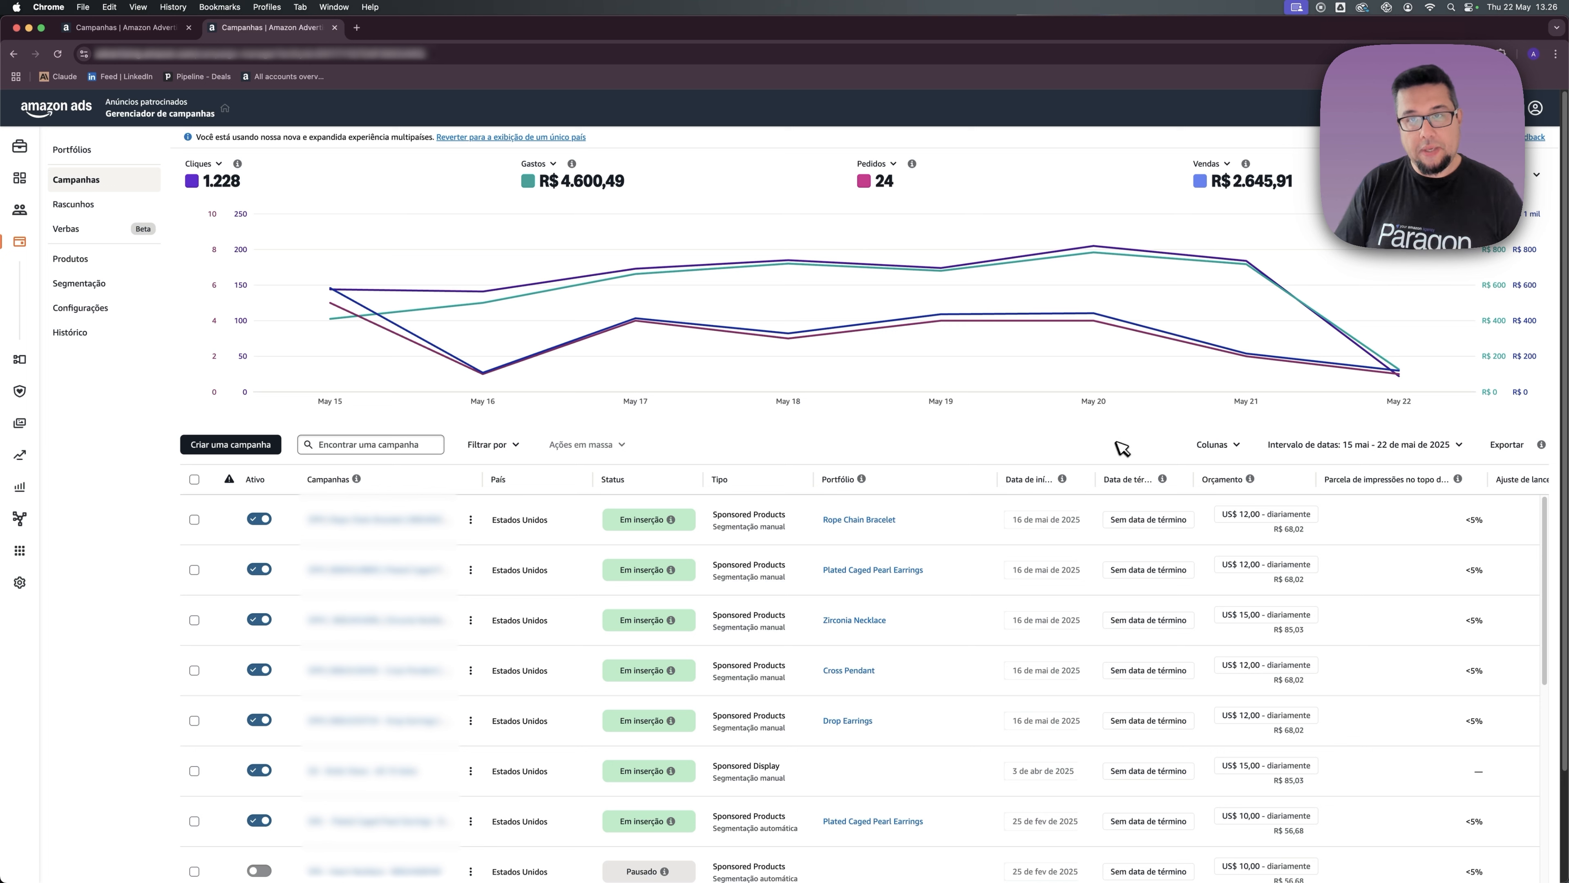
left_click(1352, 451)
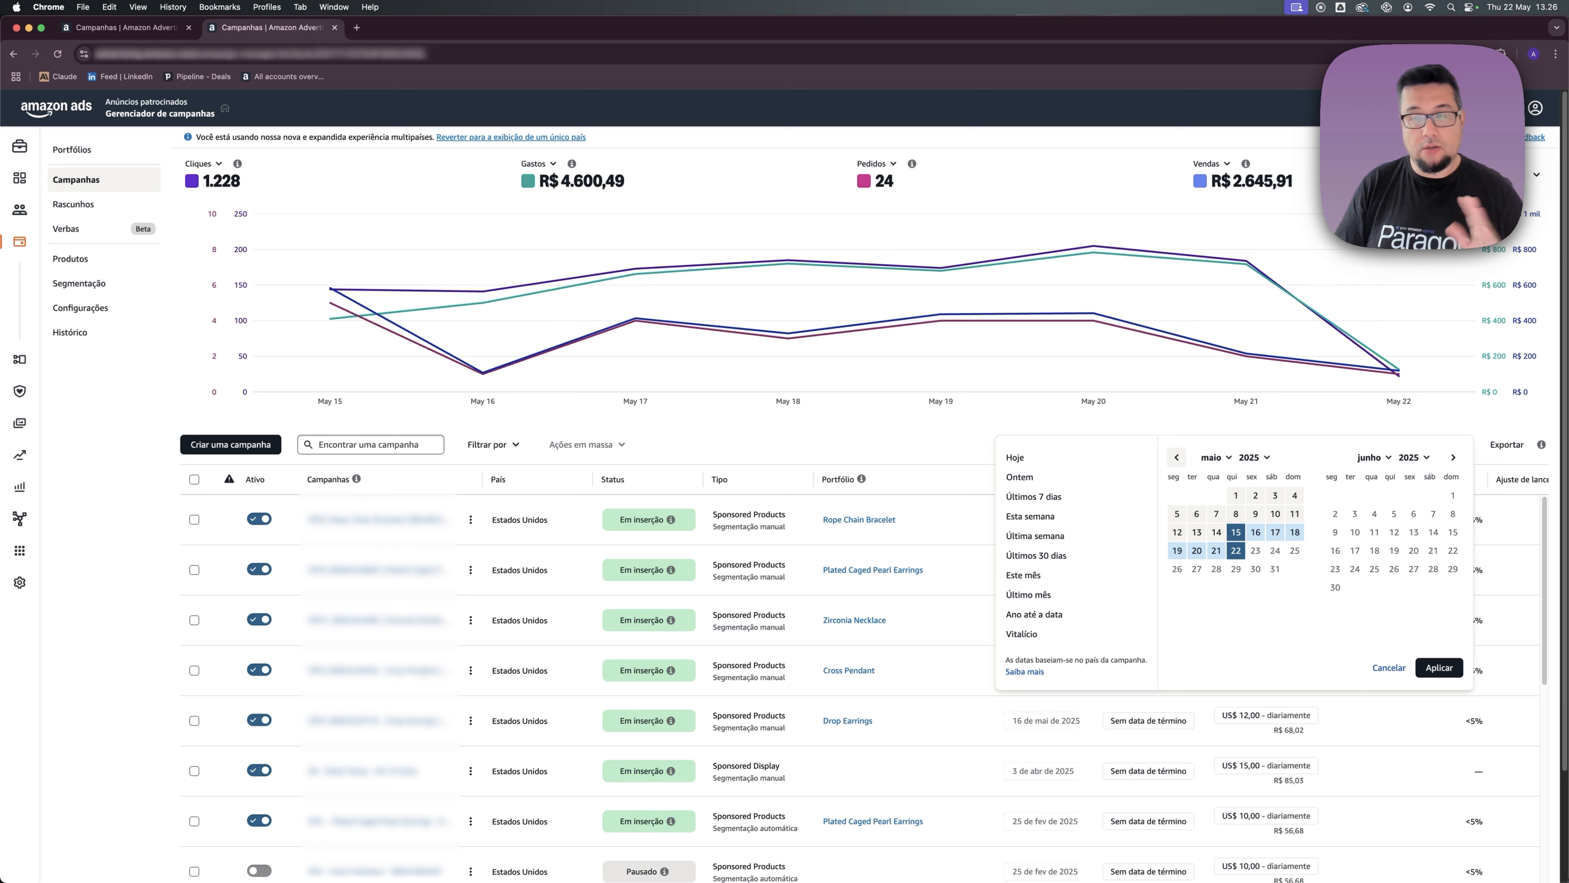
left_click(1177, 457)
left_click(1176, 457)
left_click(1177, 457)
left_click(1177, 457)
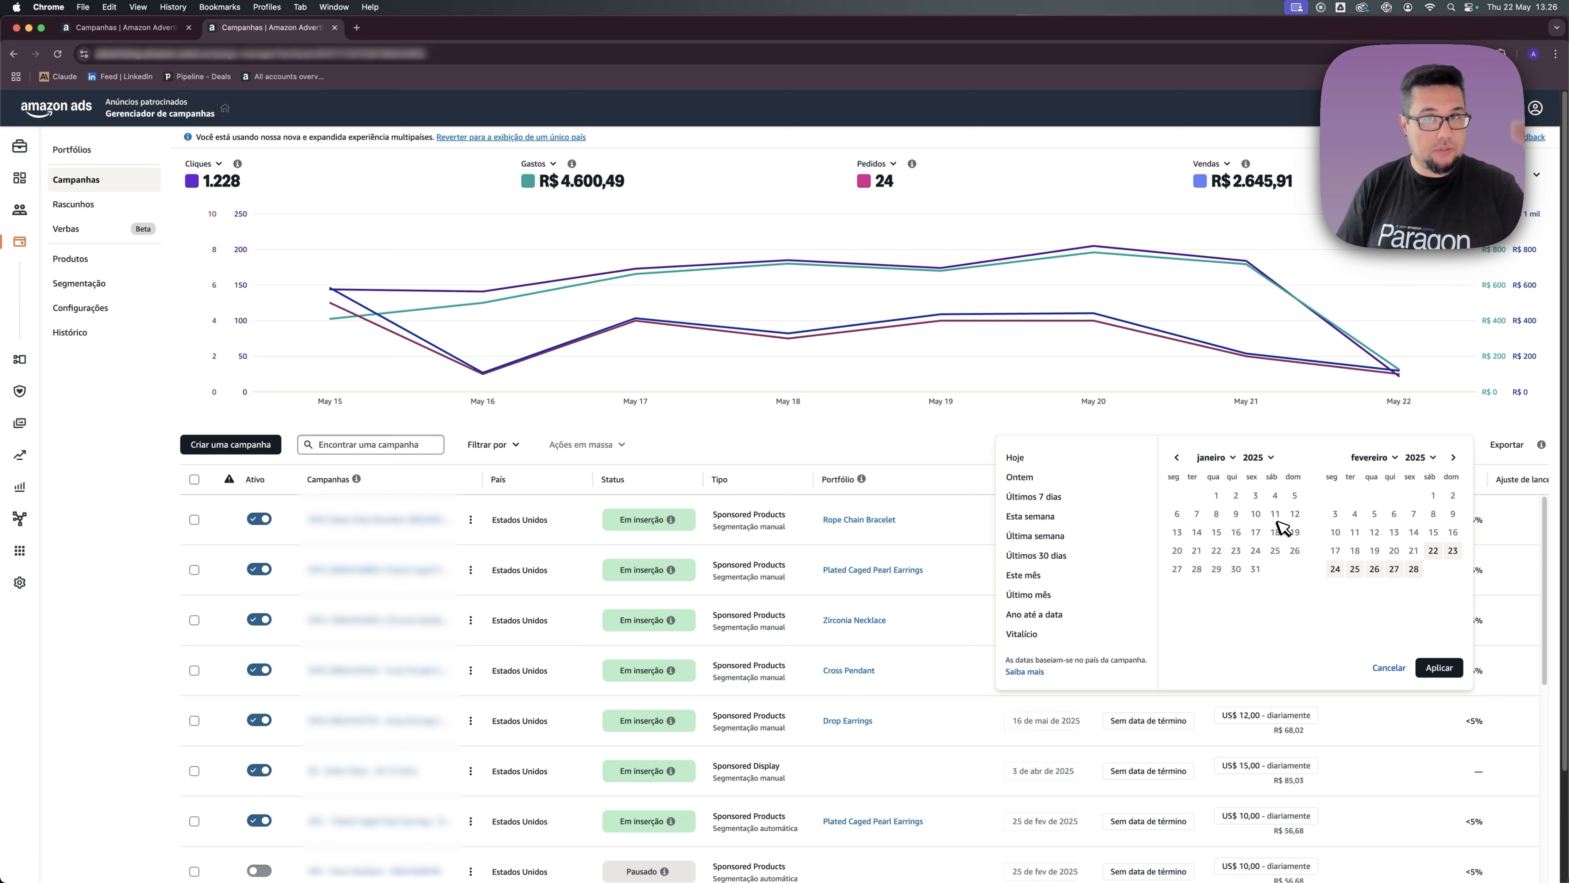
left_click(1390, 668)
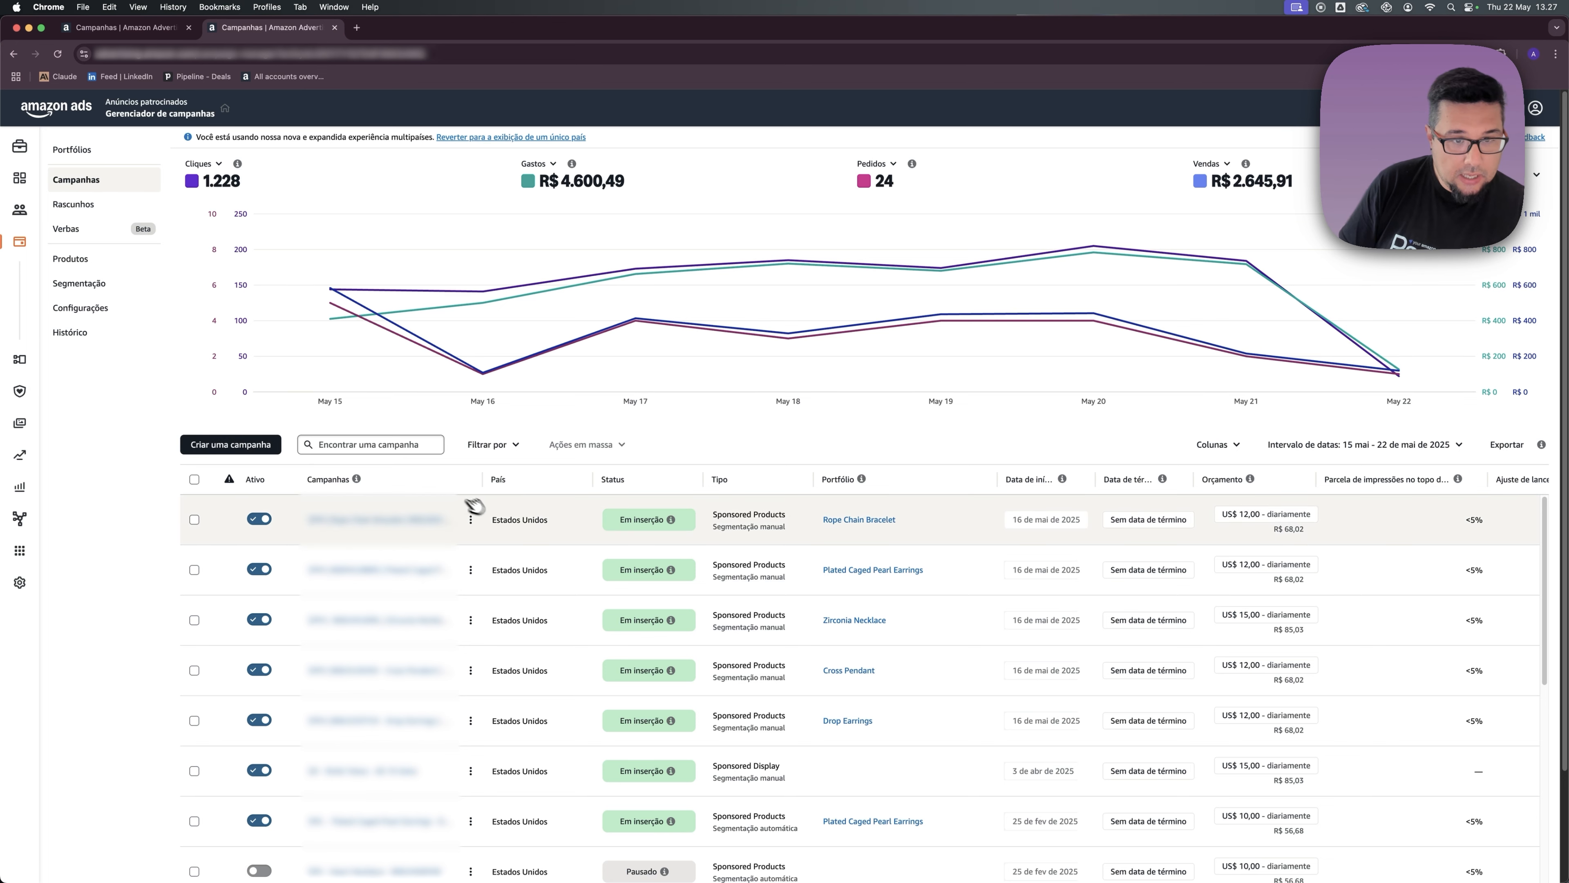
Review the campaign list down to its total row and look over the available campaign filter options.
scroll(449, 518, "down", 10)
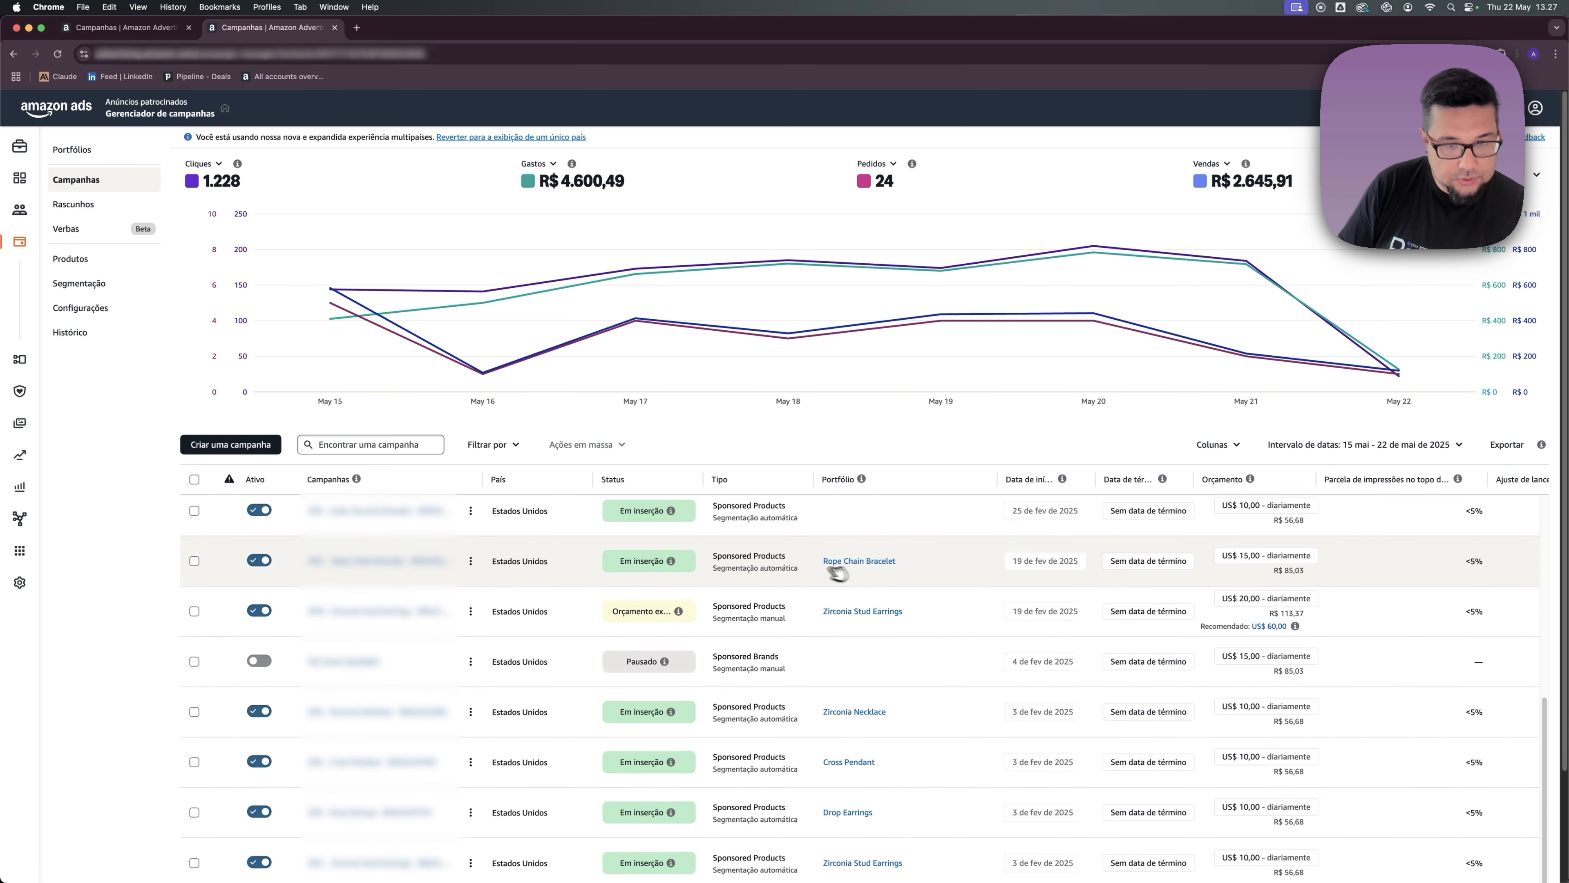
scroll(525, 577, "down", 5)
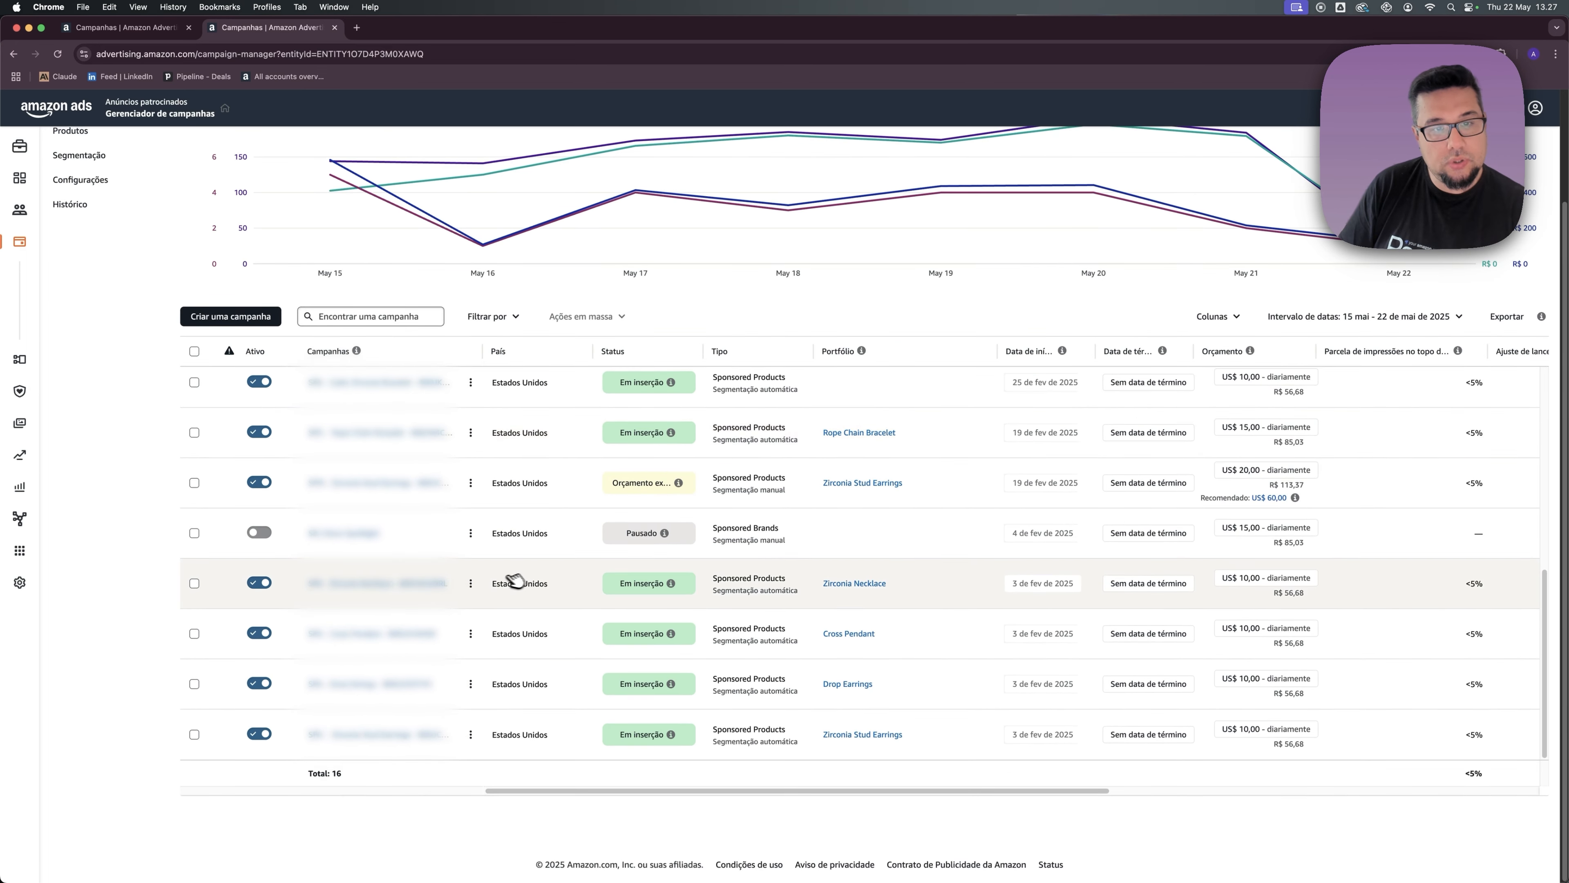
scroll(808, 555, "up", 3)
left_click(508, 444)
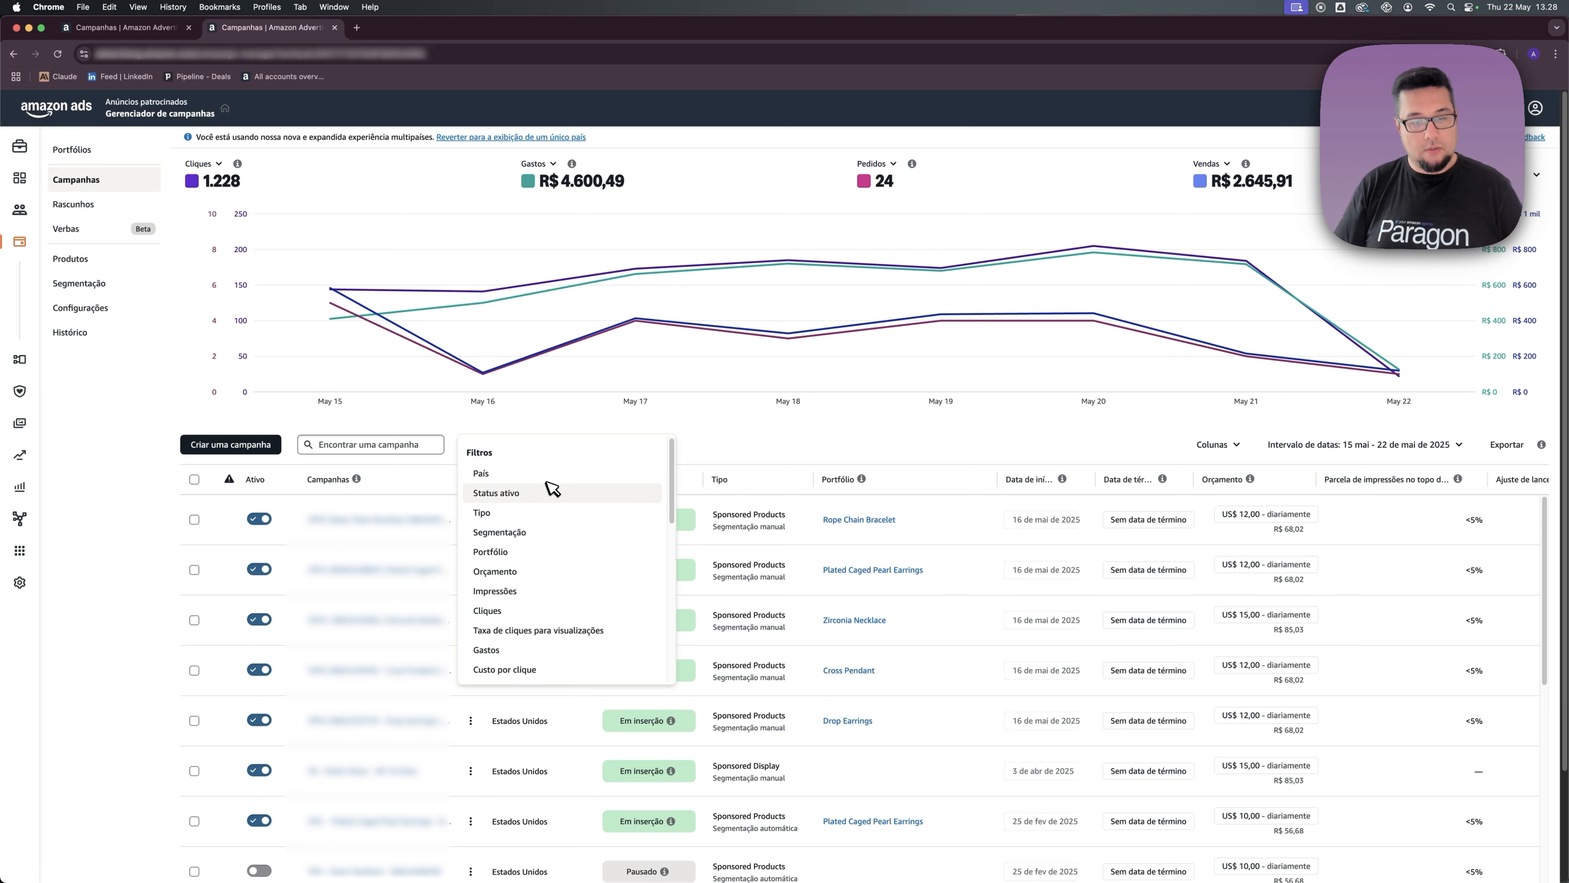
left_click(715, 443)
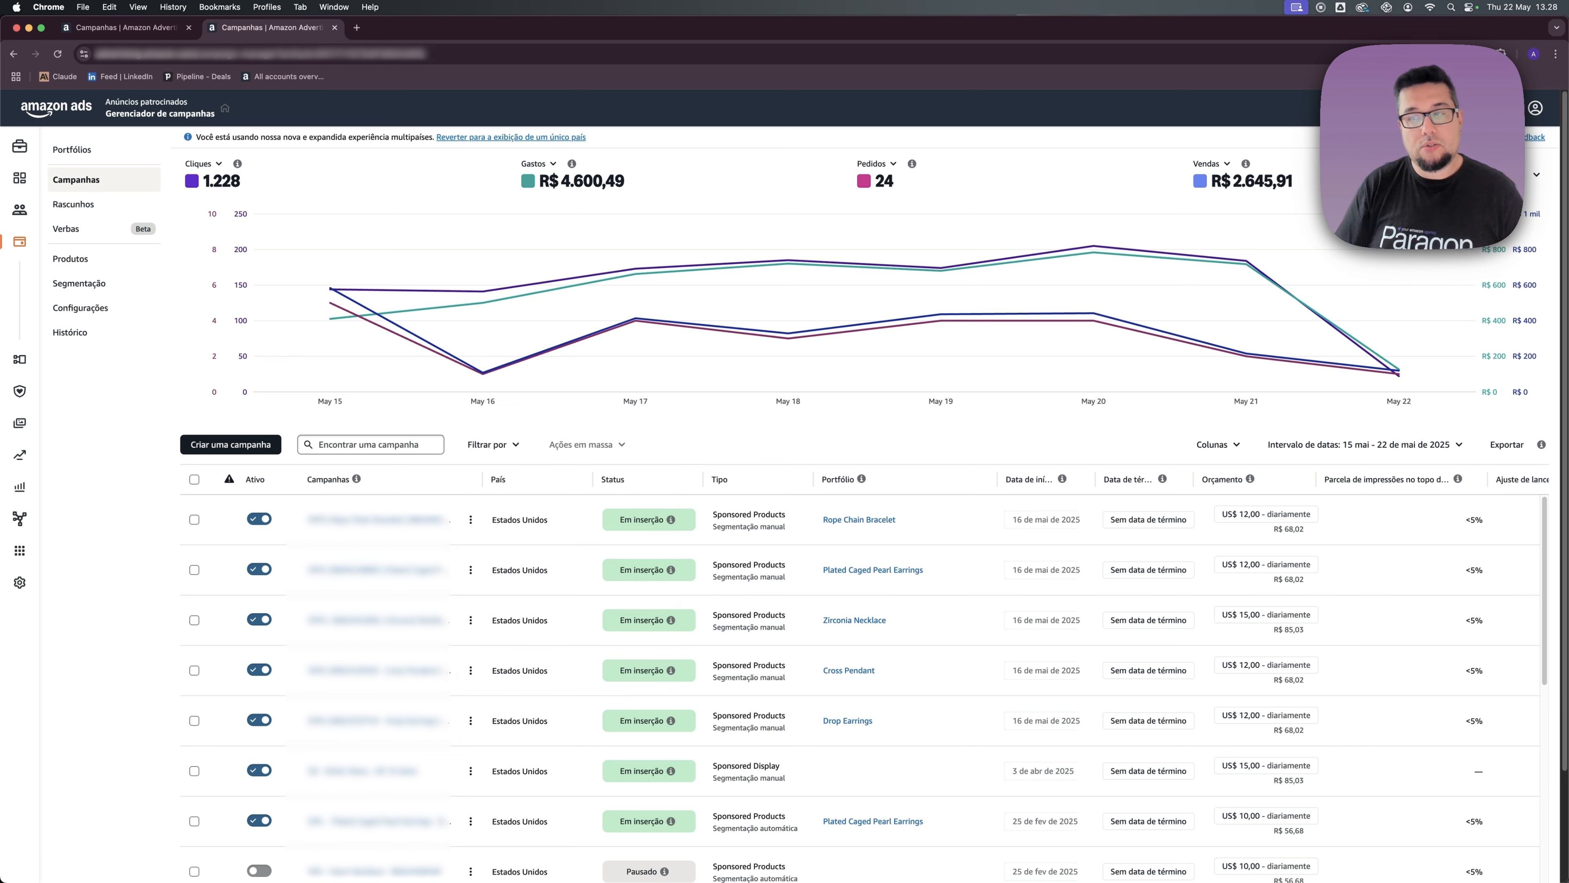
Review the Portfólios page with its portfolio budgets and results, and check the Rascunhos page for draft campaigns.
mouse_move(734, 413)
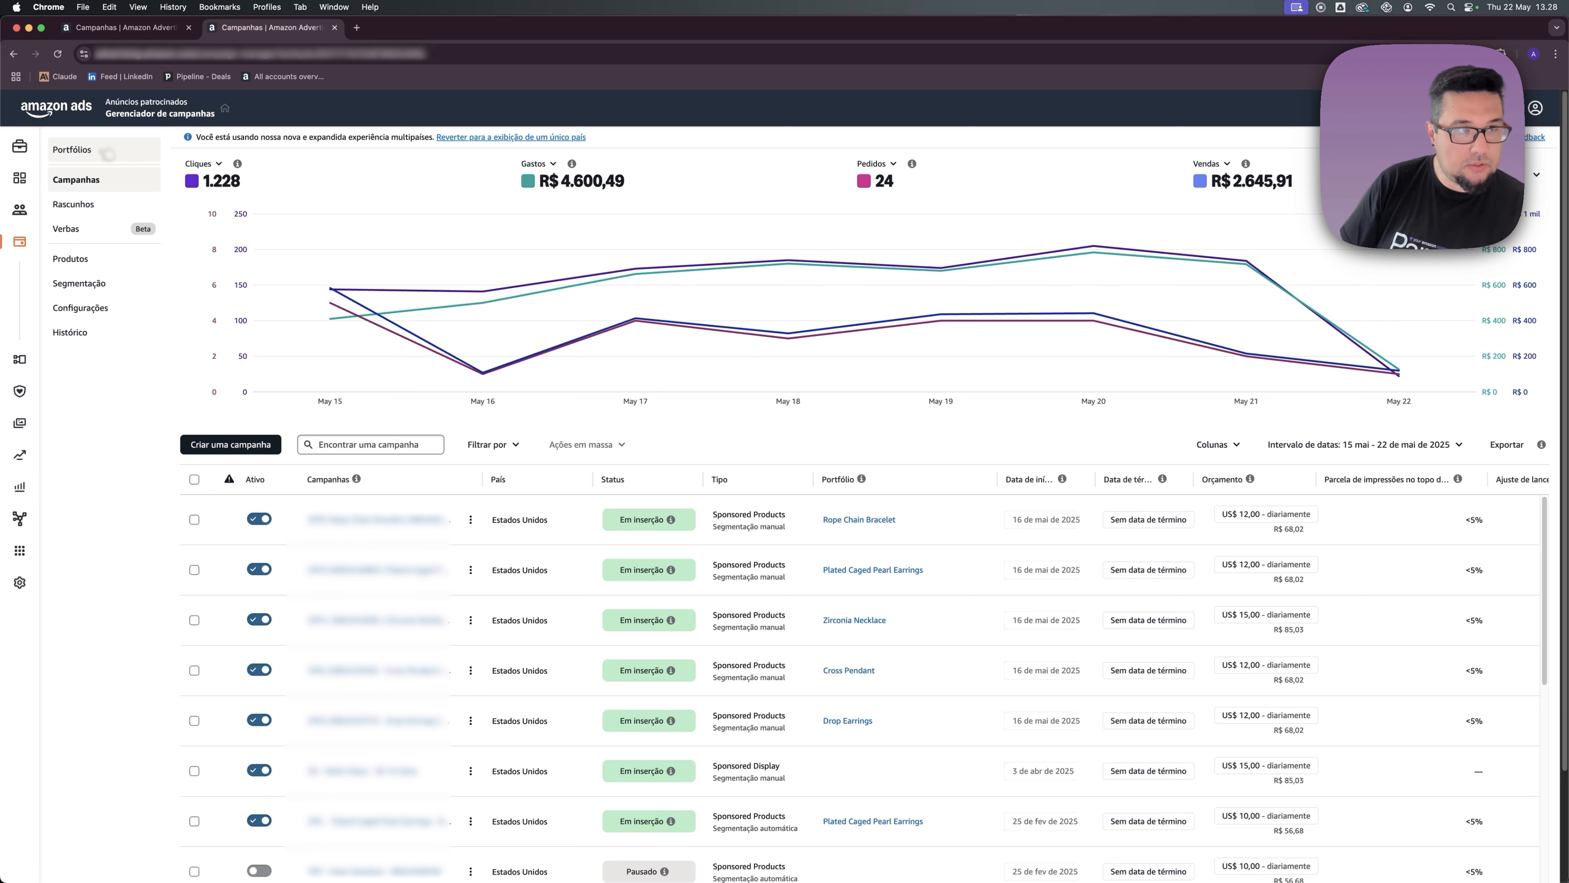
left_click(71, 150)
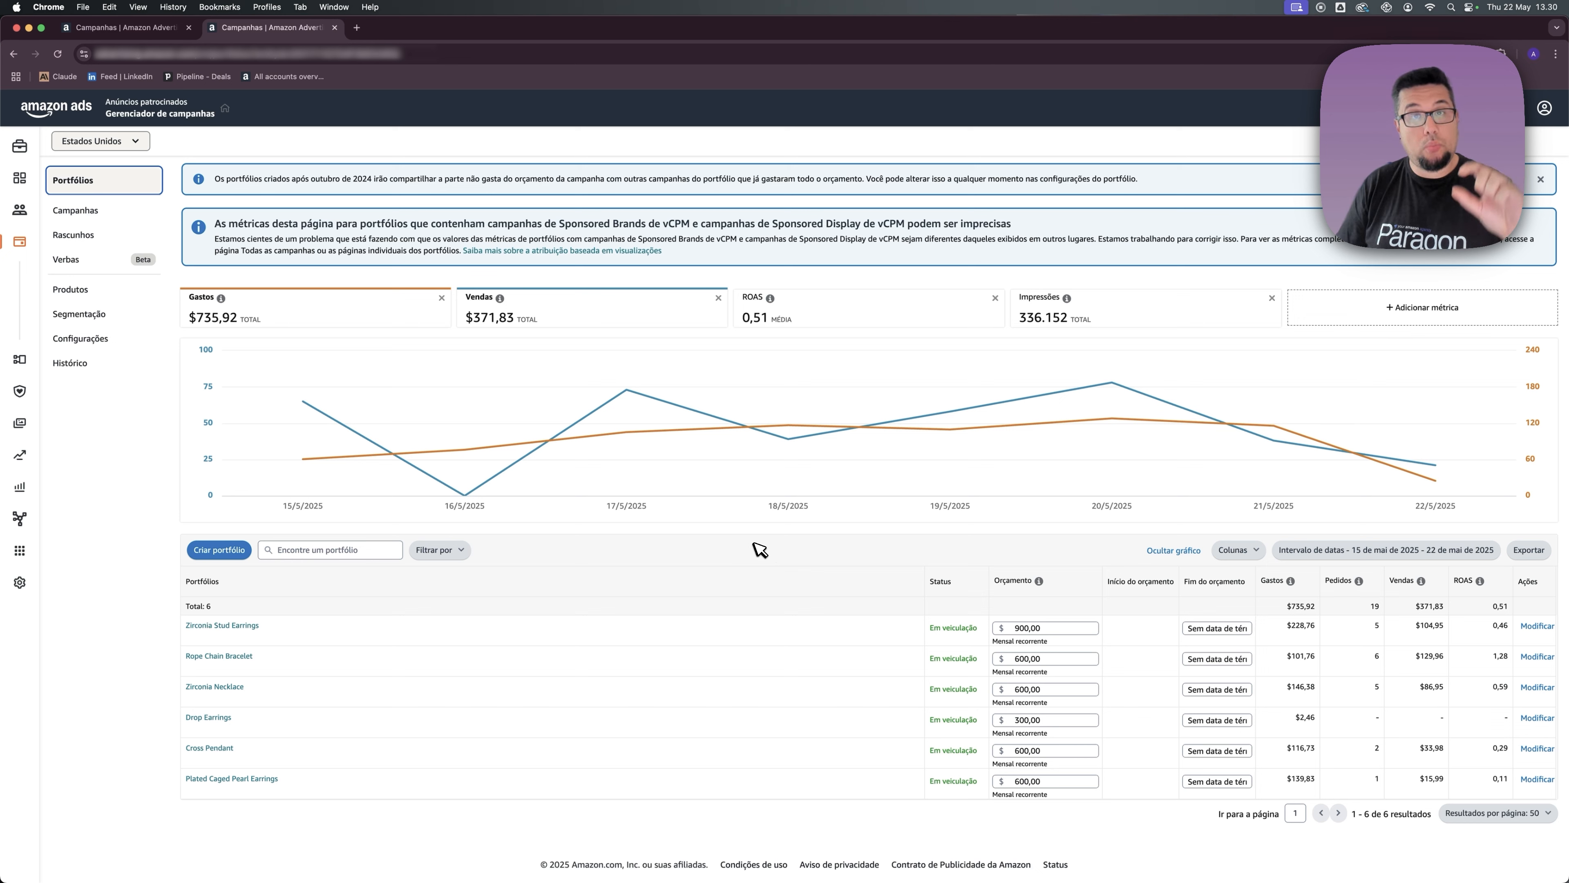
mouse_move(1016, 565)
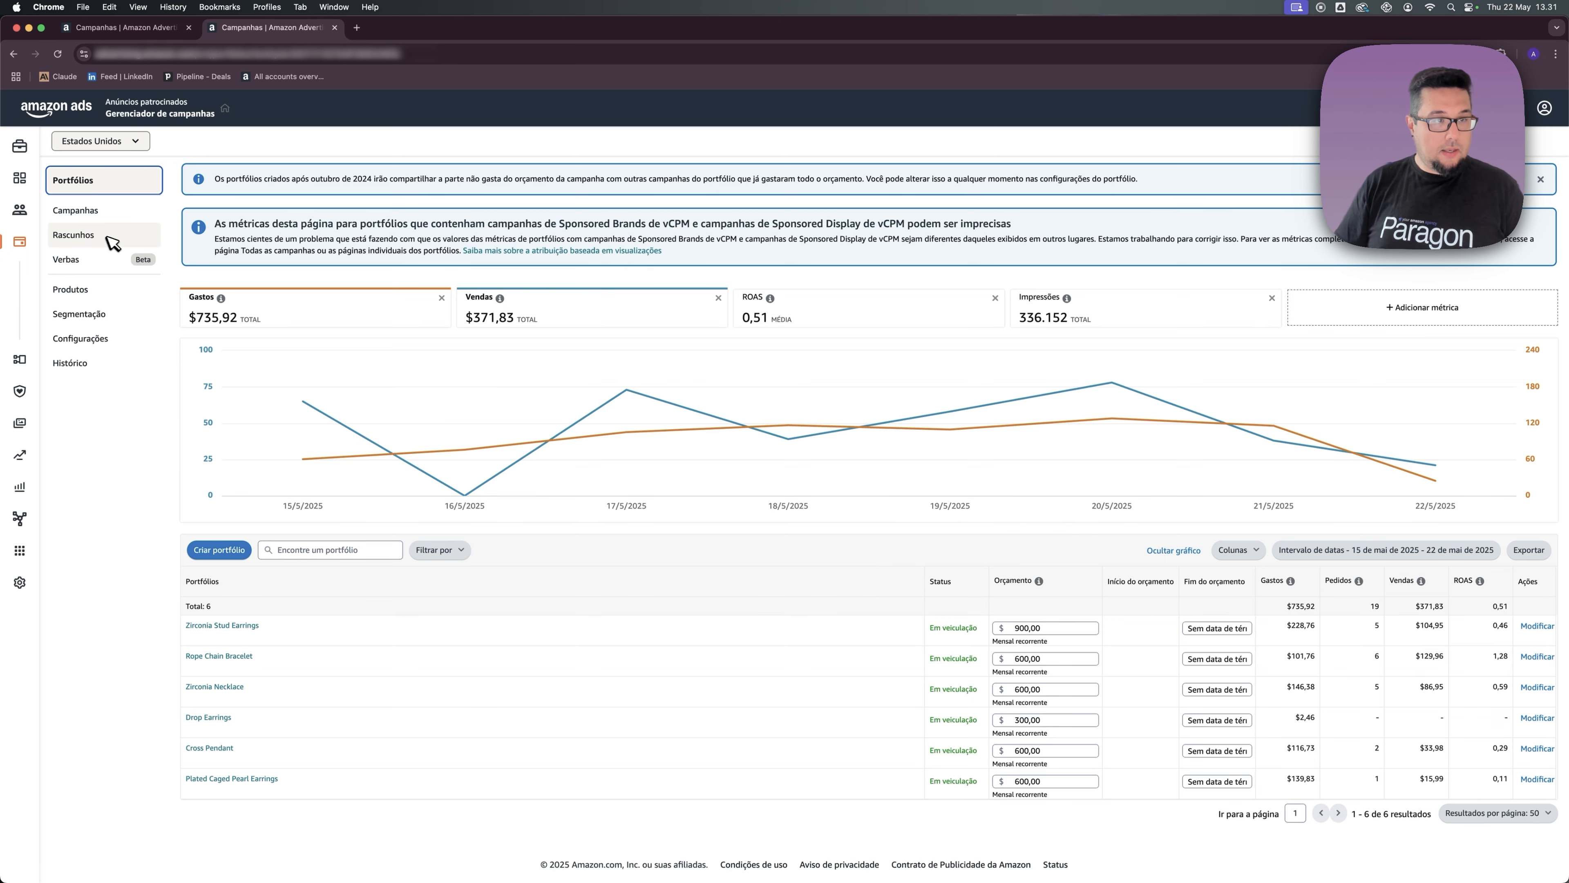
left_click(94, 211)
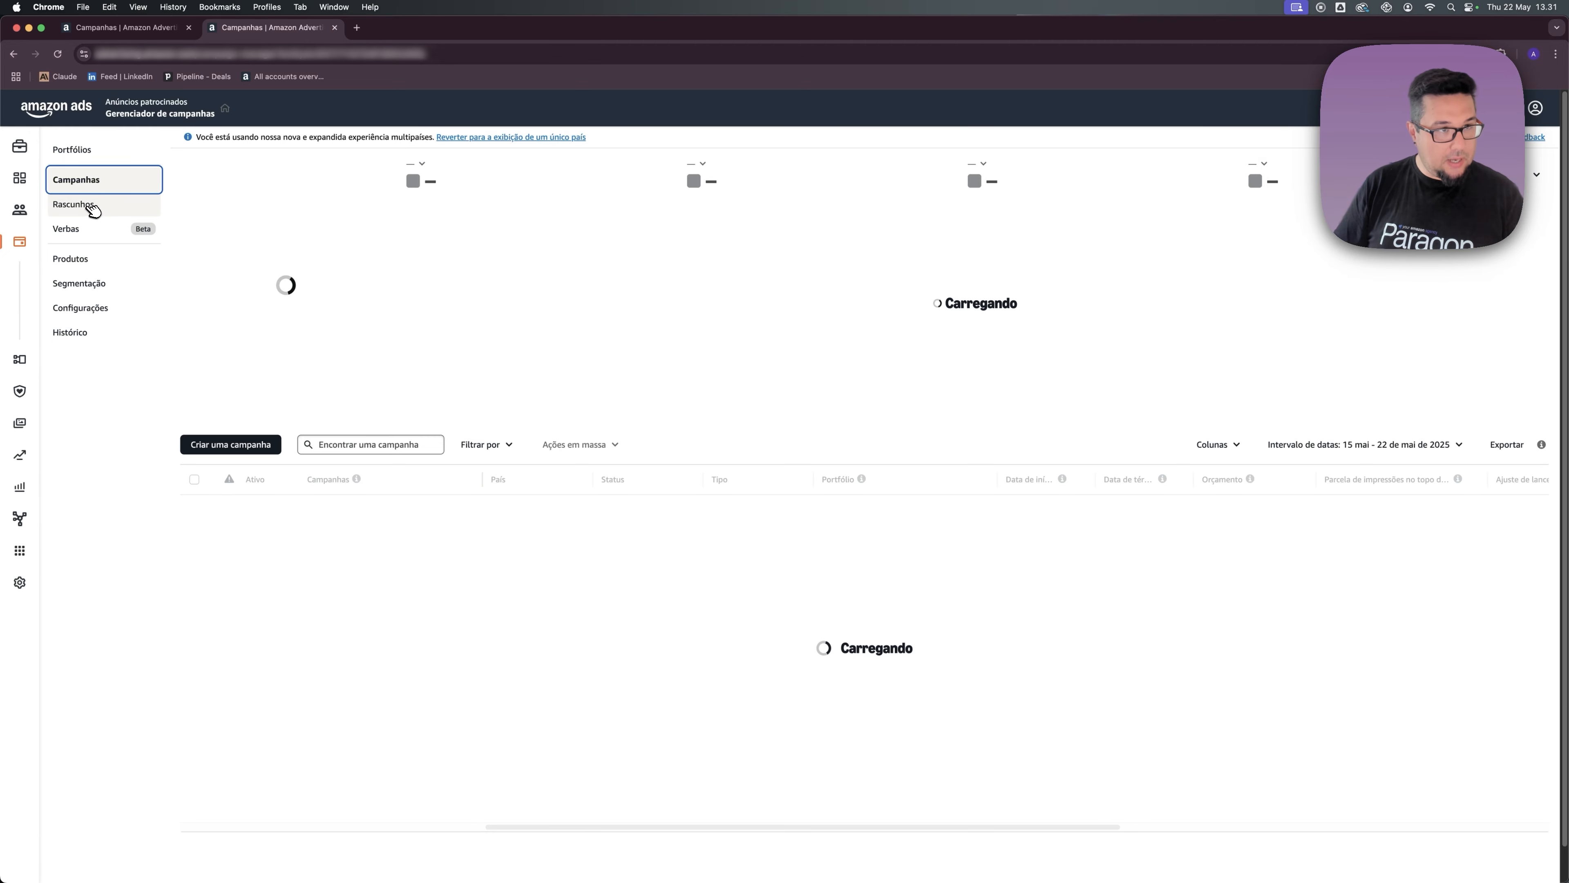
left_click(94, 213)
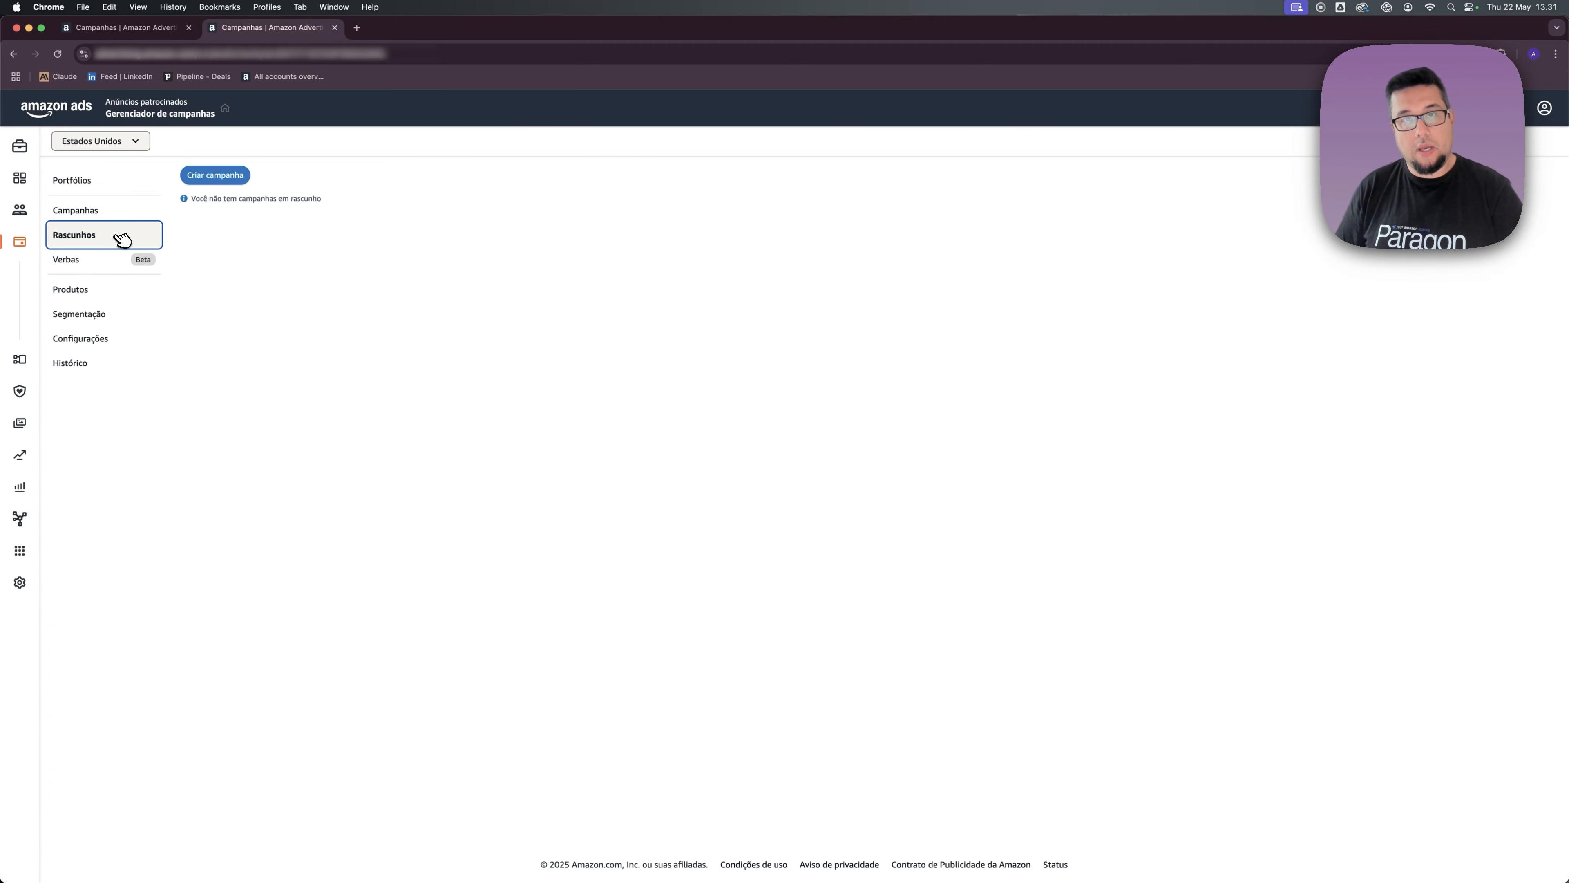
Open the Verbas page and examine its date range options and each campaign's average time within budget and recommended budget.
left_click(90, 260)
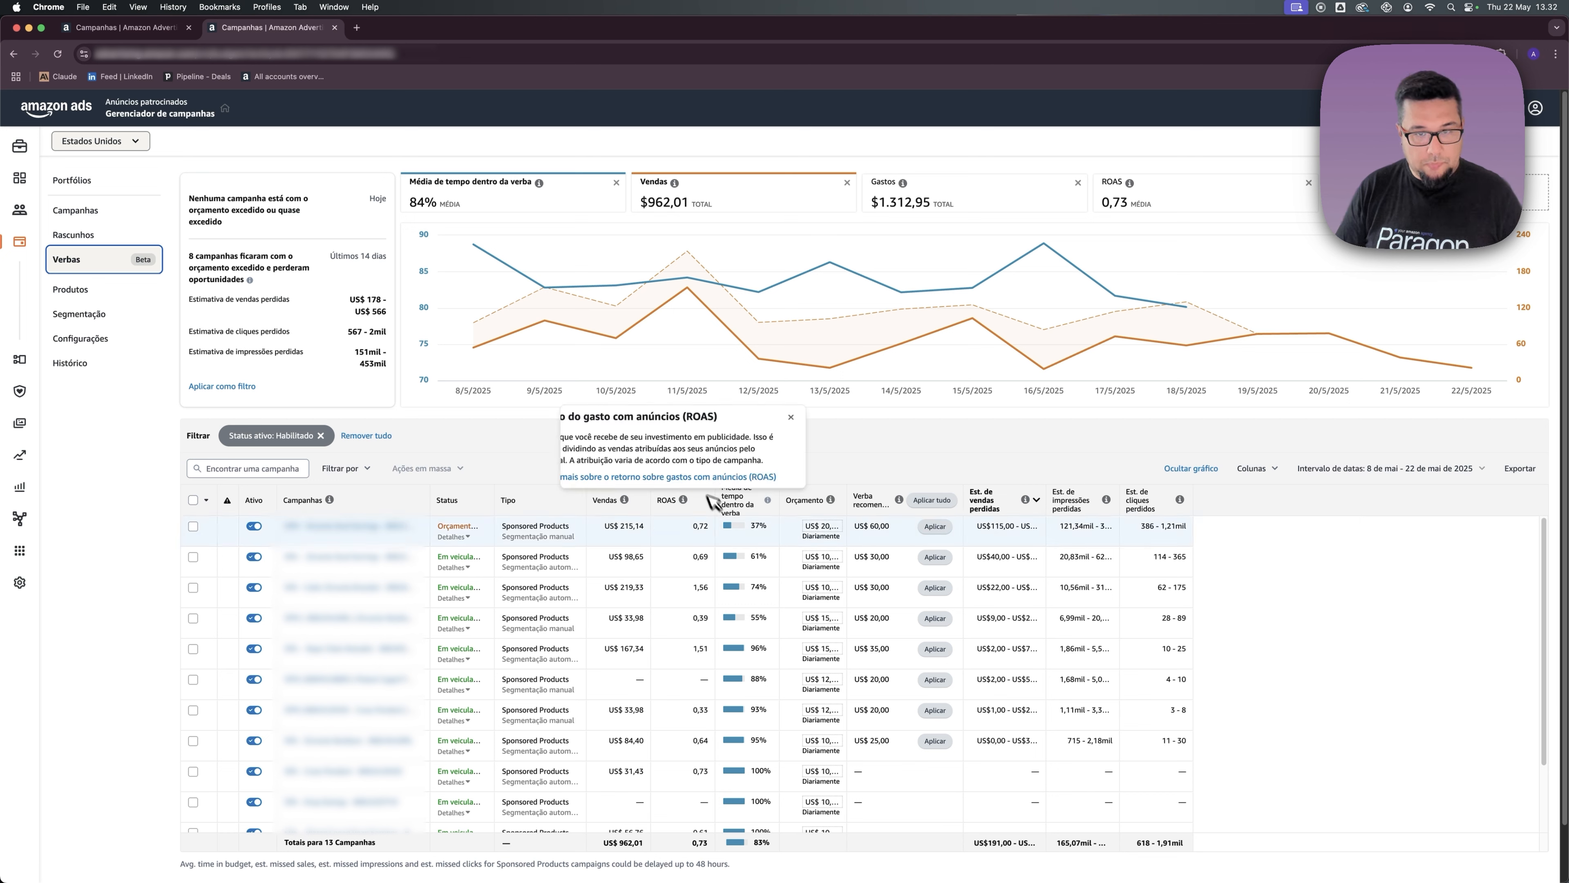
mouse_move(754, 504)
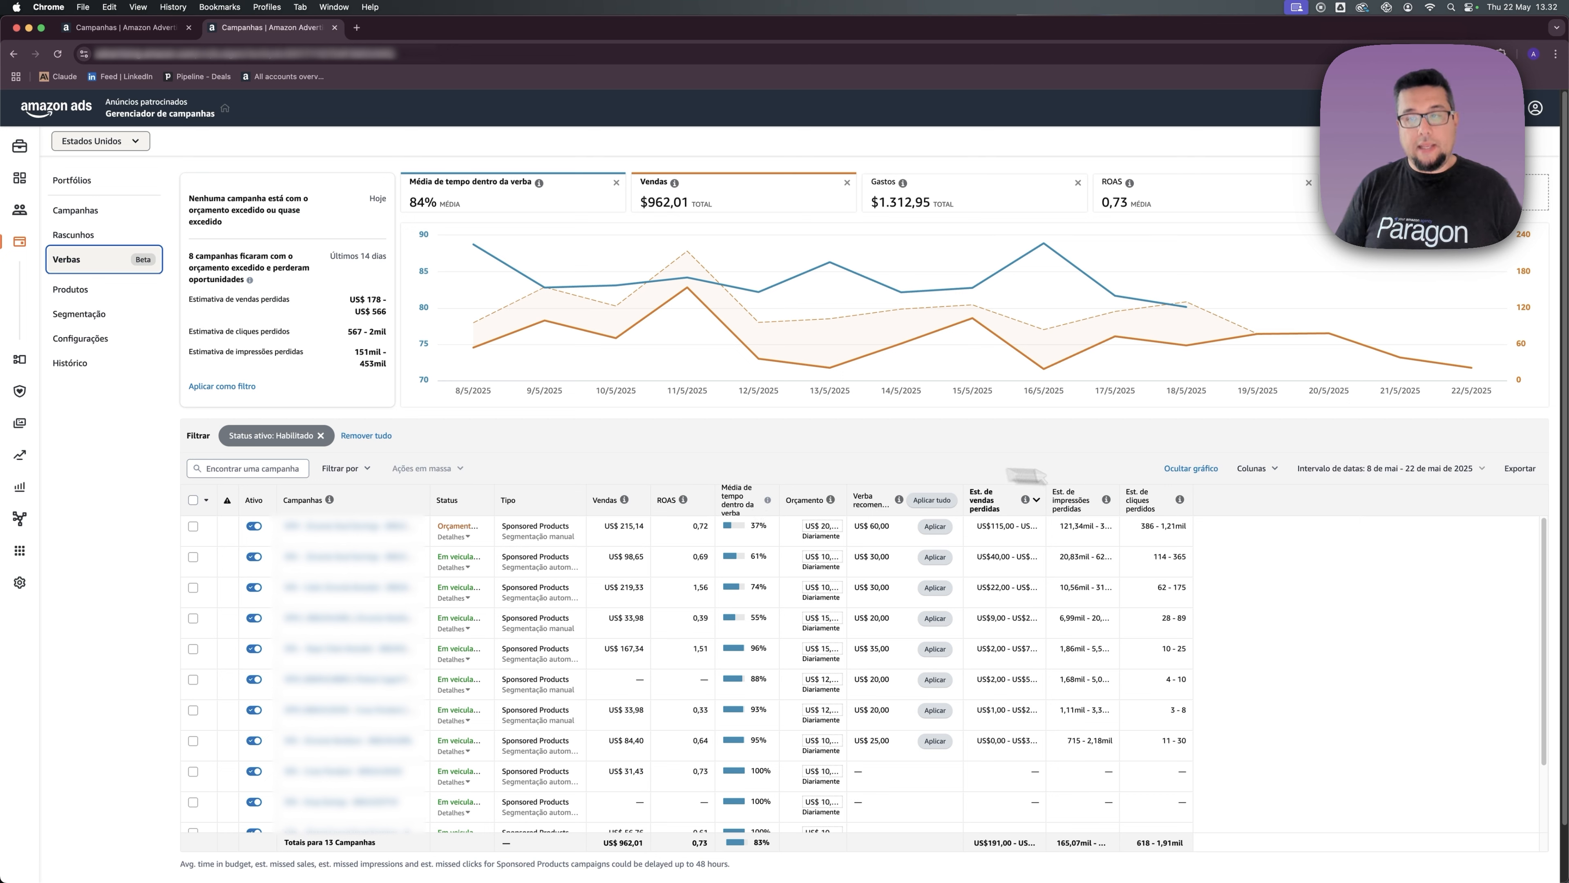
left_click(1433, 474)
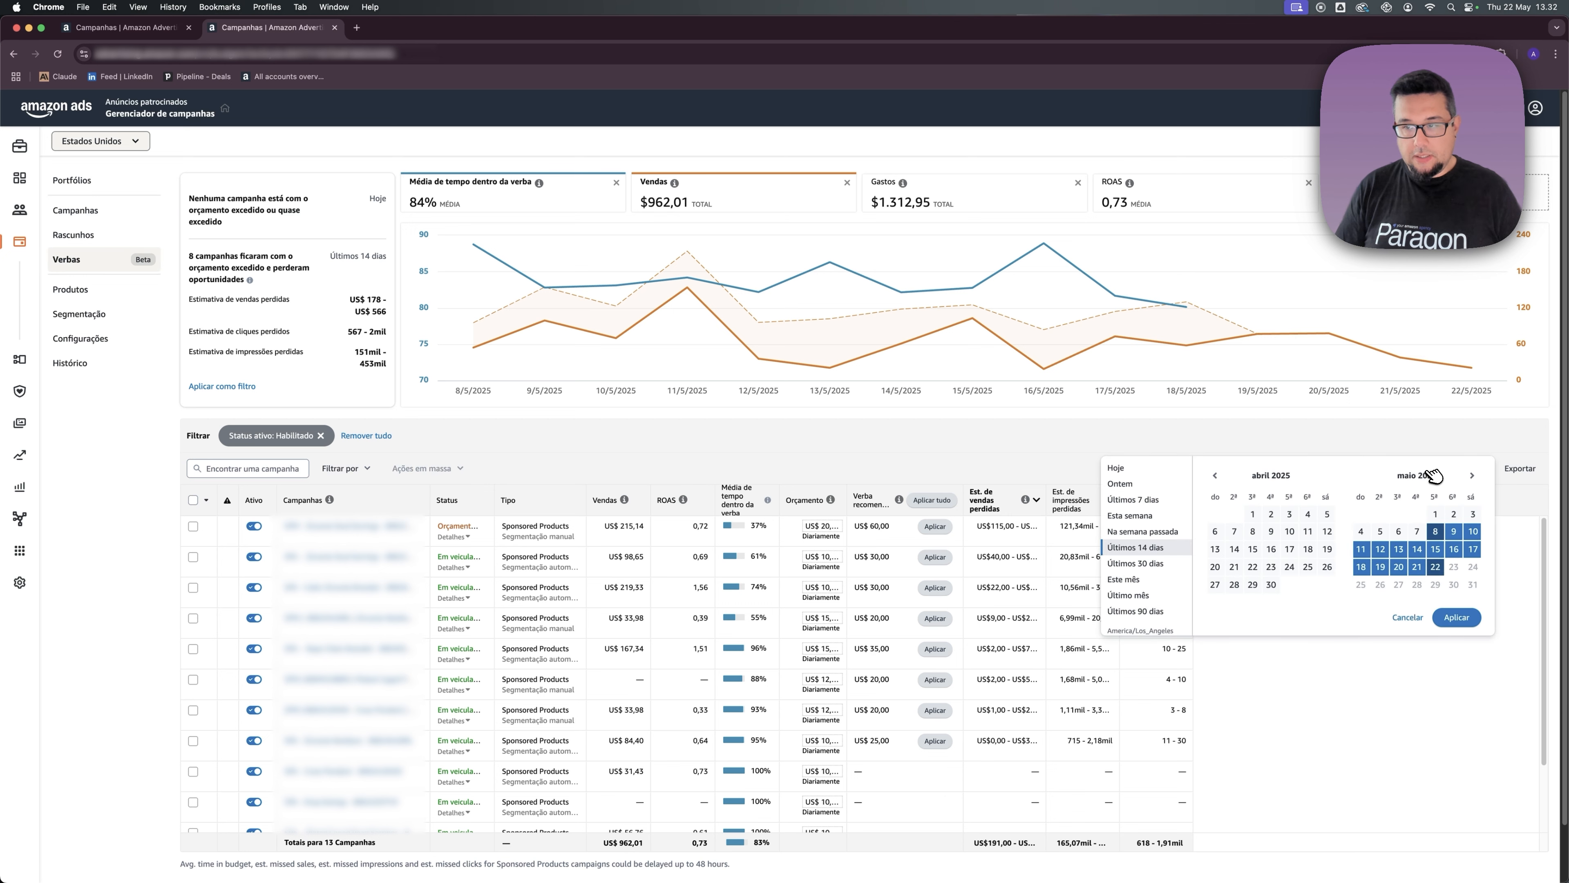
left_click(1254, 440)
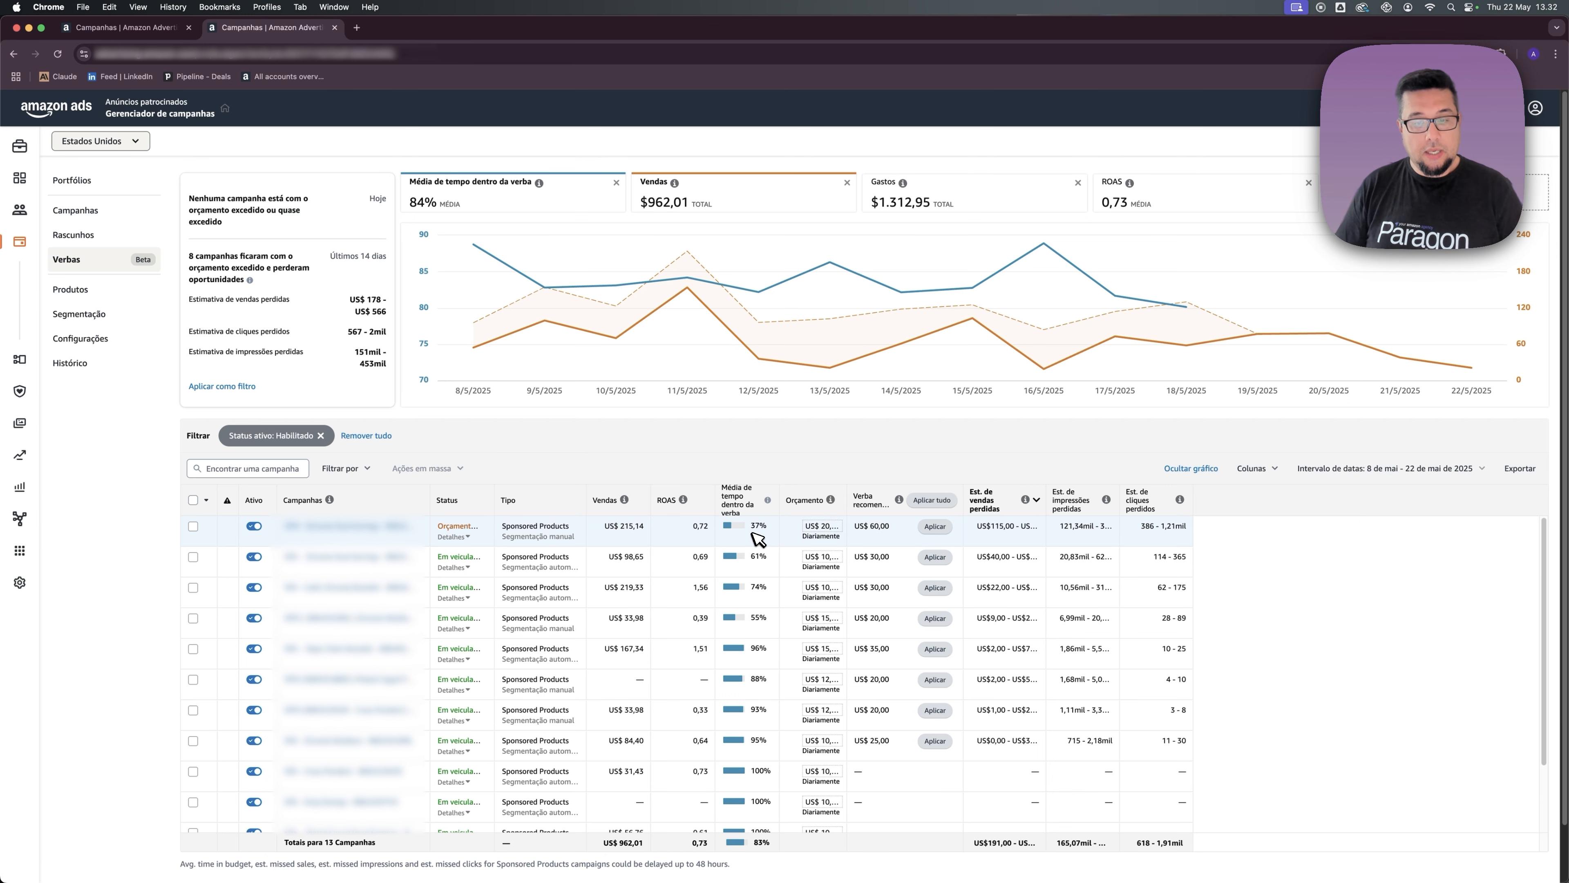
scroll(761, 774, "down", 1)
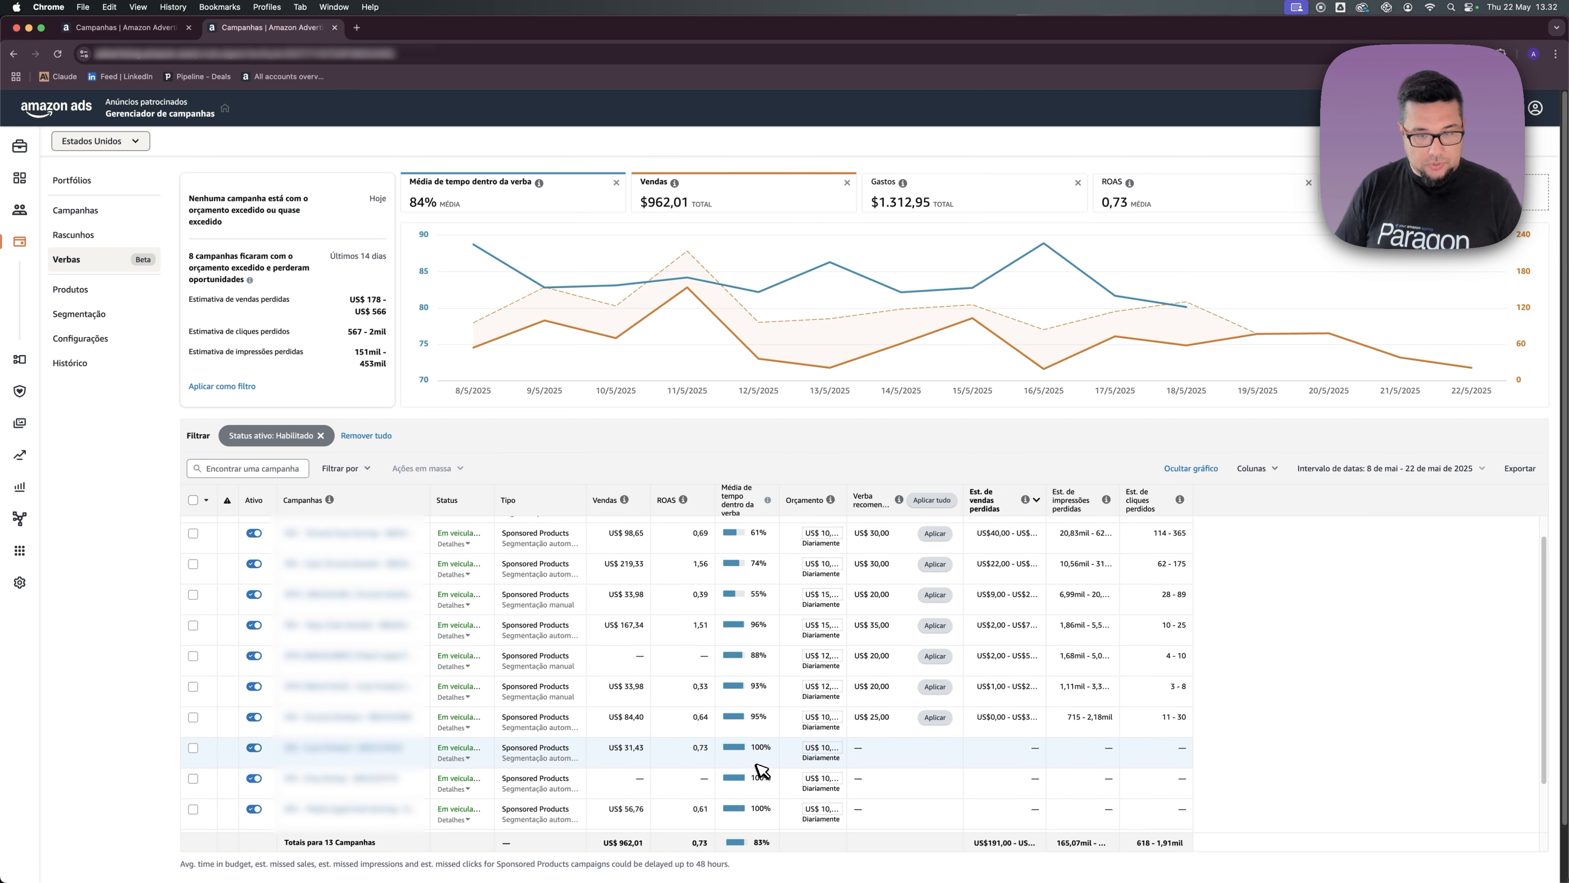
scroll(752, 755, "down", 1)
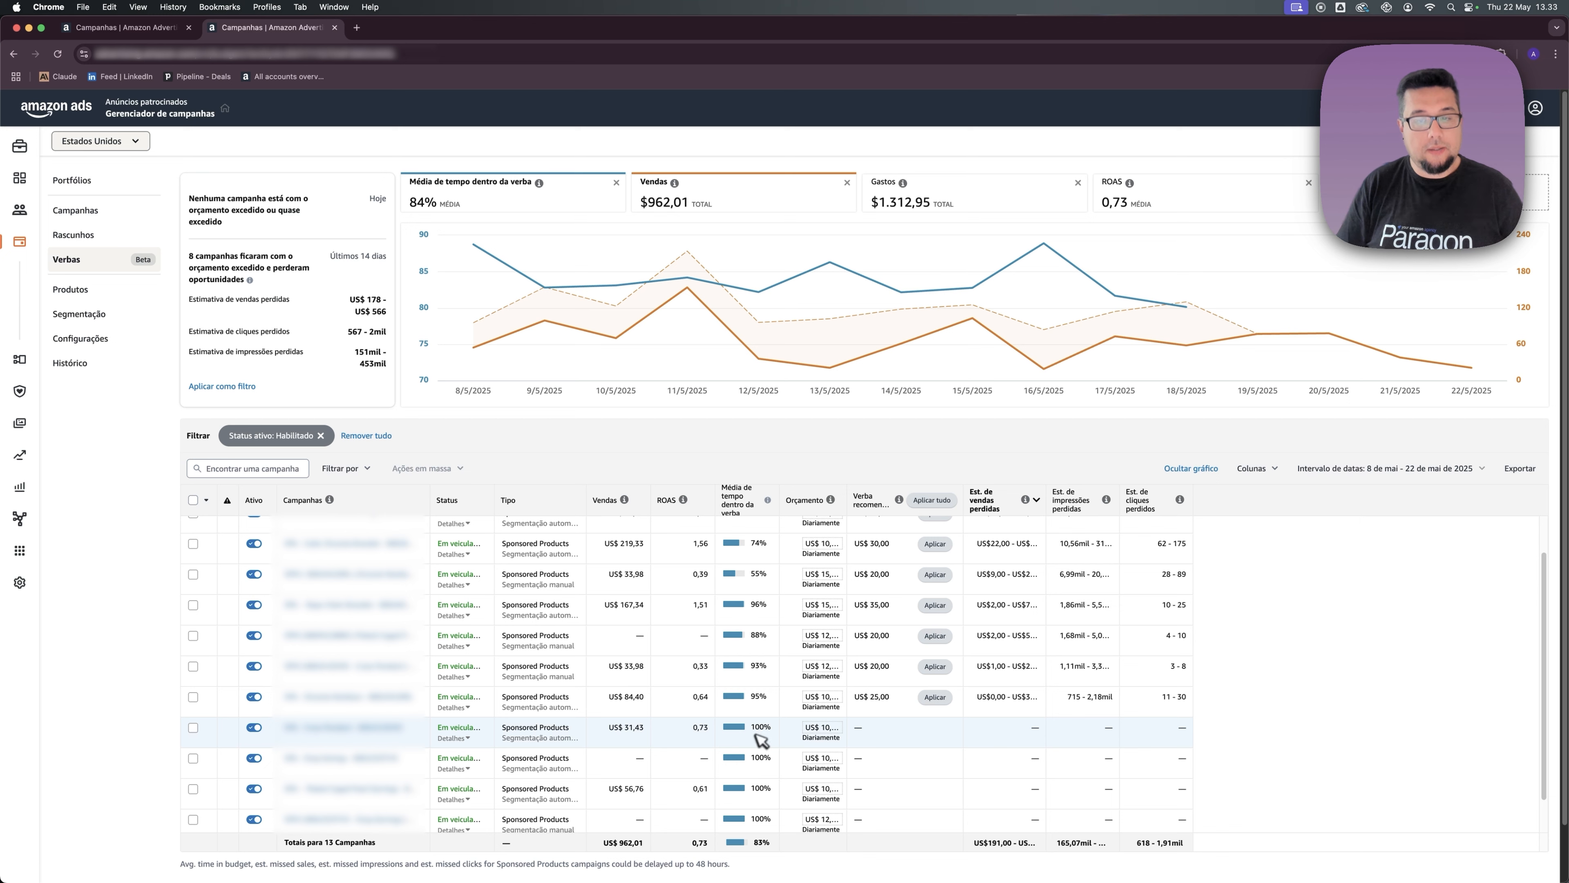
scroll(768, 680, "up", 2)
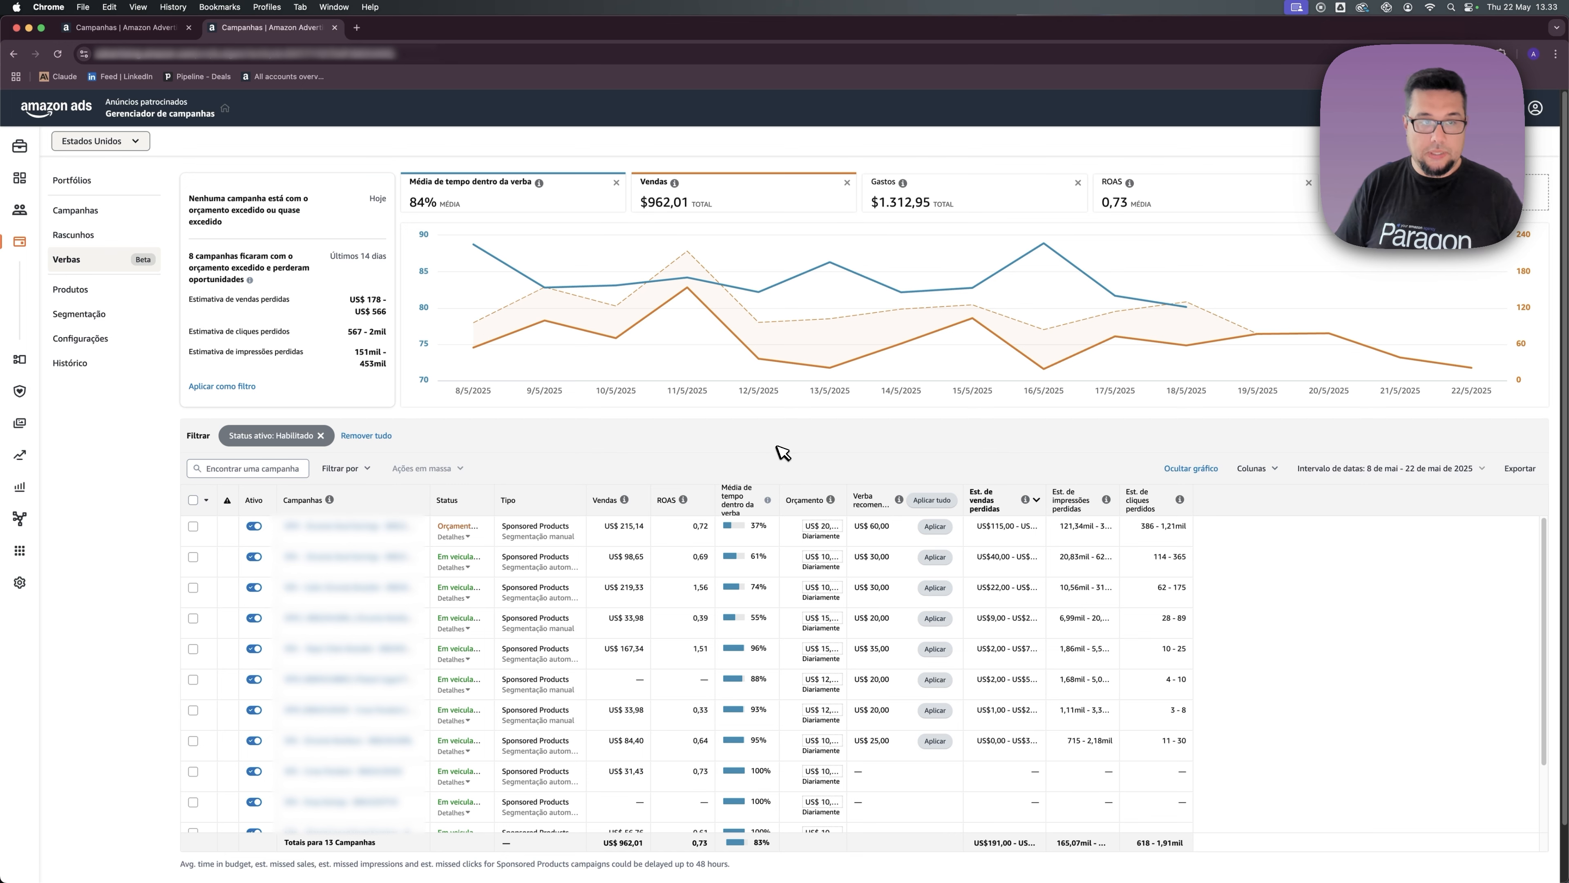
Review advertised product performance on the Produtos page and the targets with their suggested bids on the Segmentação page.
left_click(67, 293)
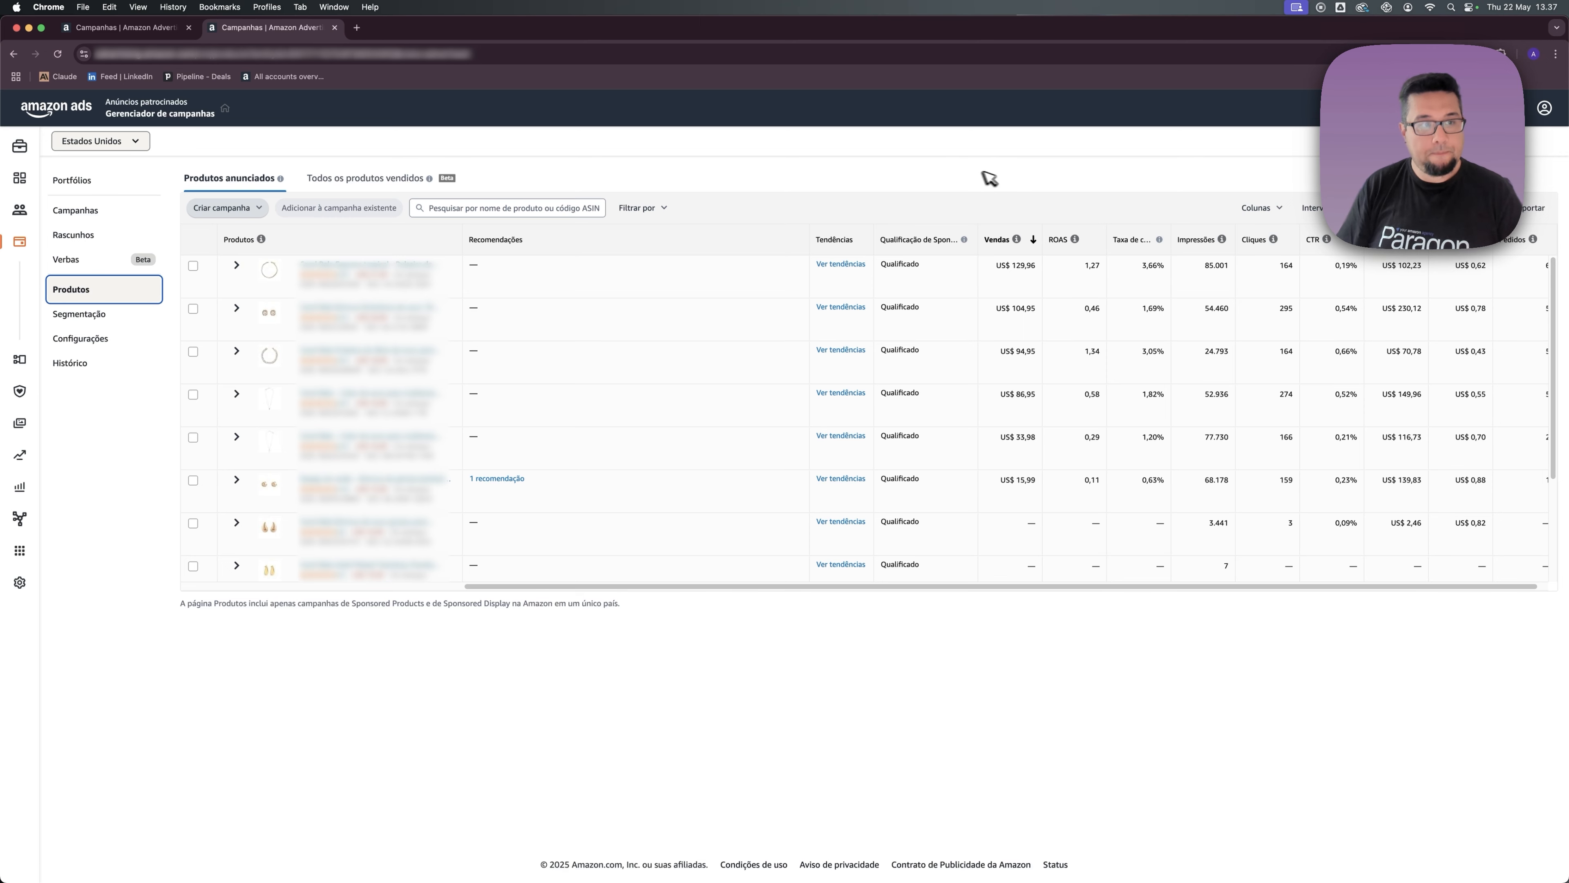
left_click(111, 316)
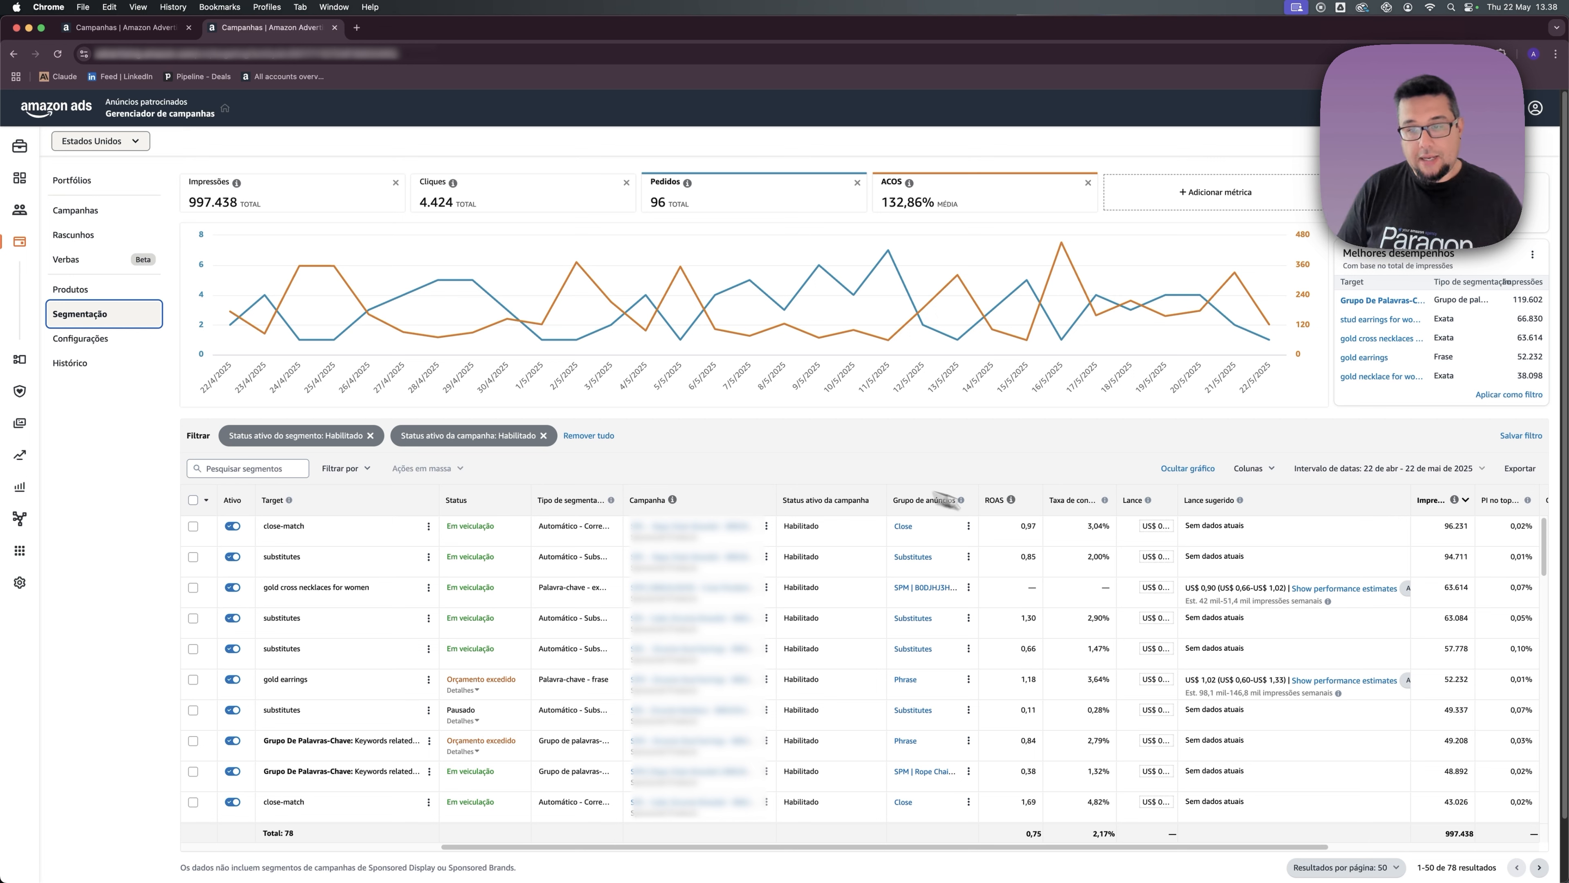
left_click(1240, 500)
left_click(1305, 524)
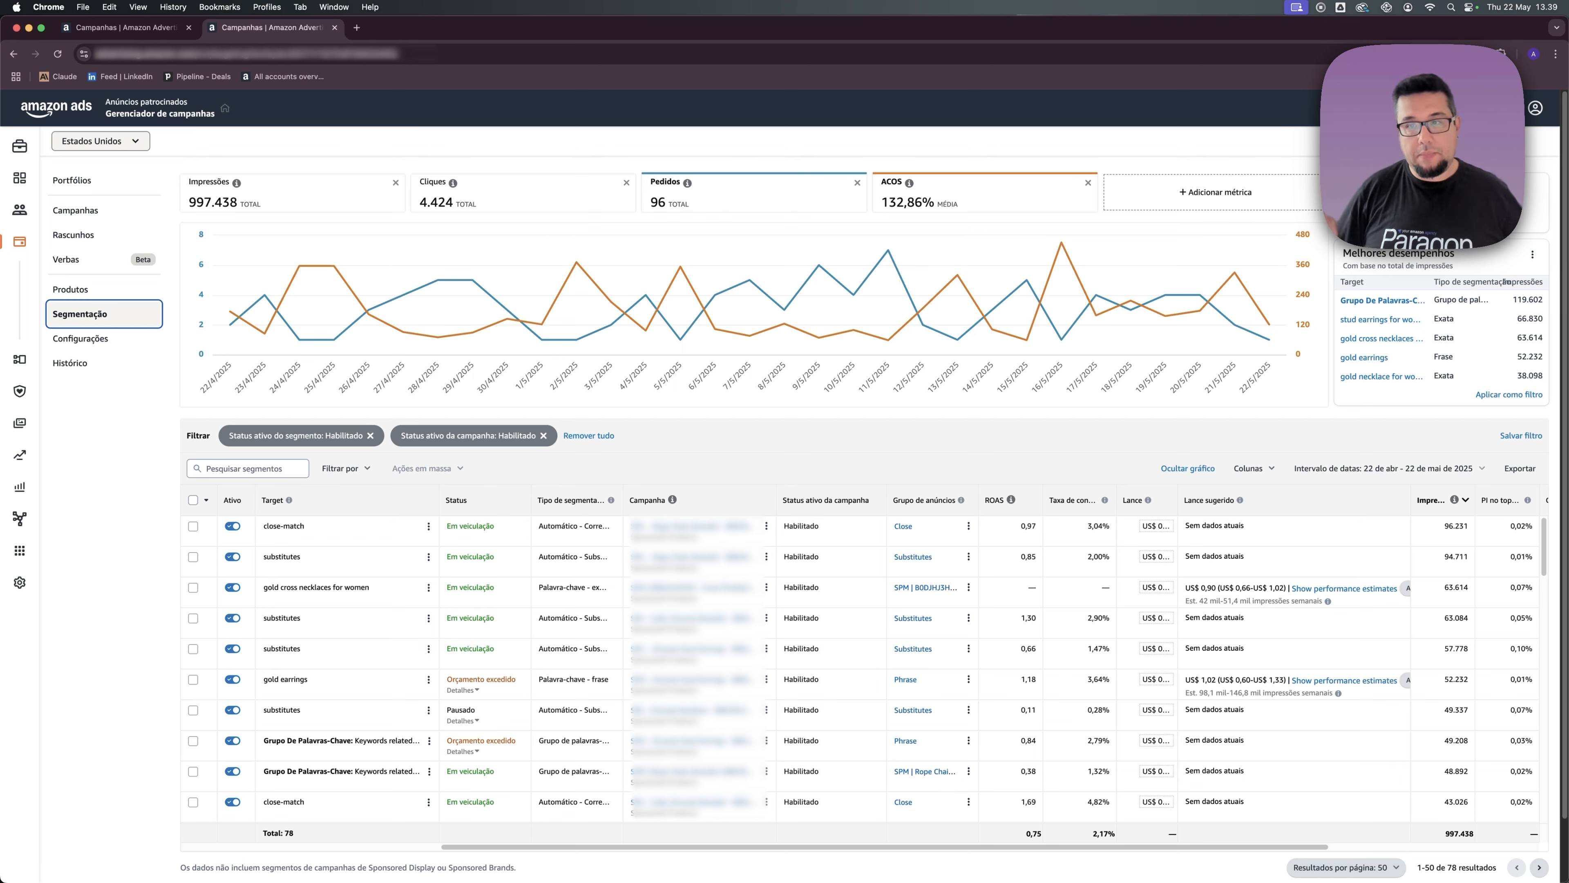
scroll(1106, 443, "down", 3)
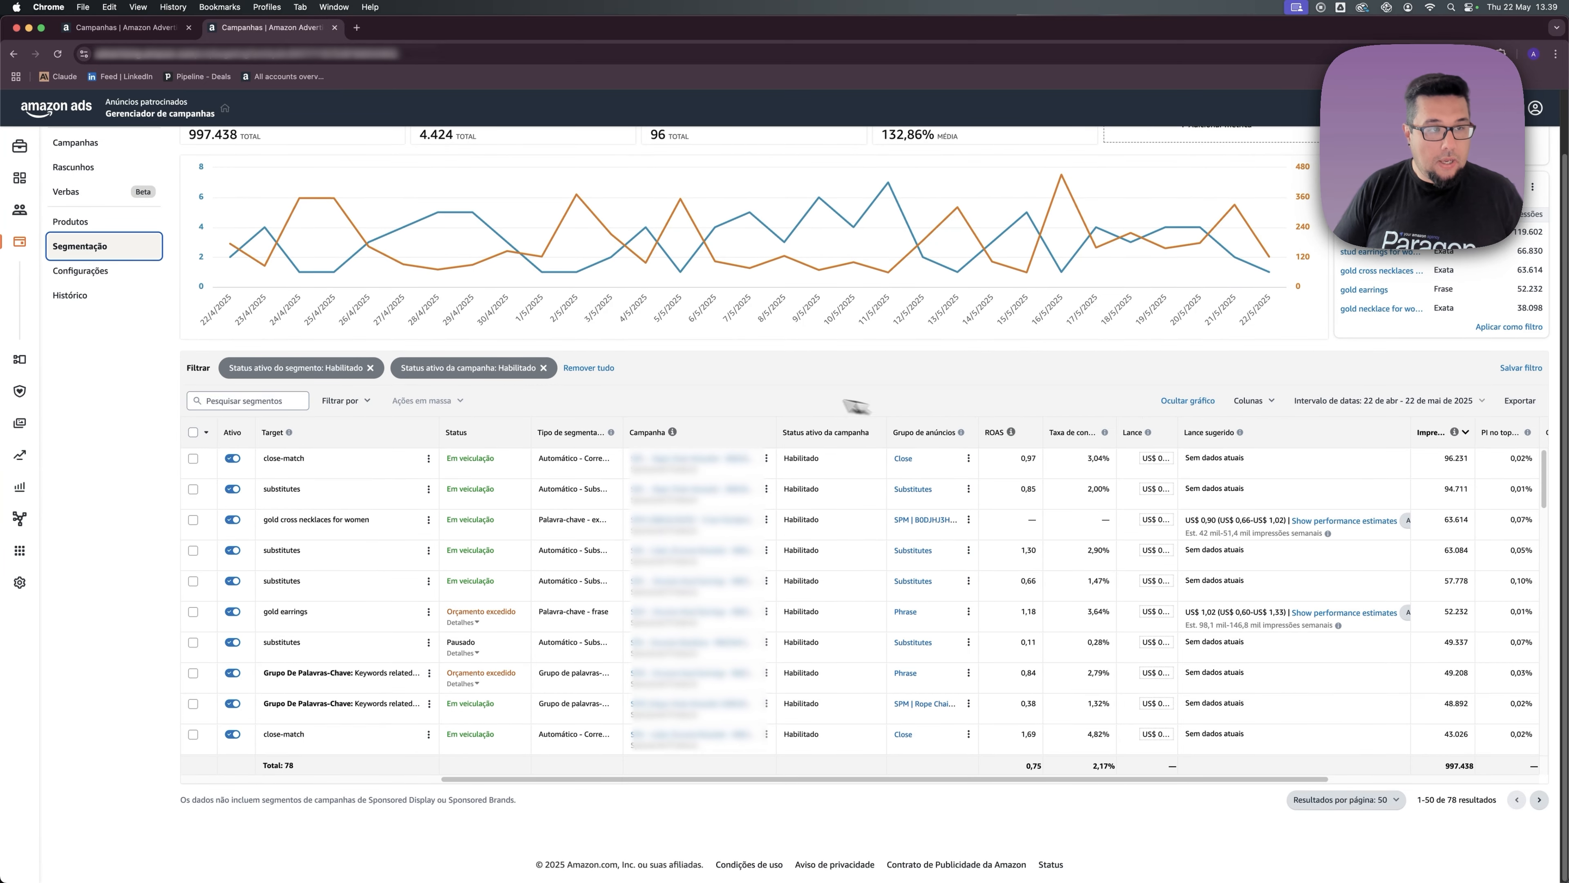
Check the account budget options in Configurações and read through the campaign change log in Histórico.
left_click(131, 273)
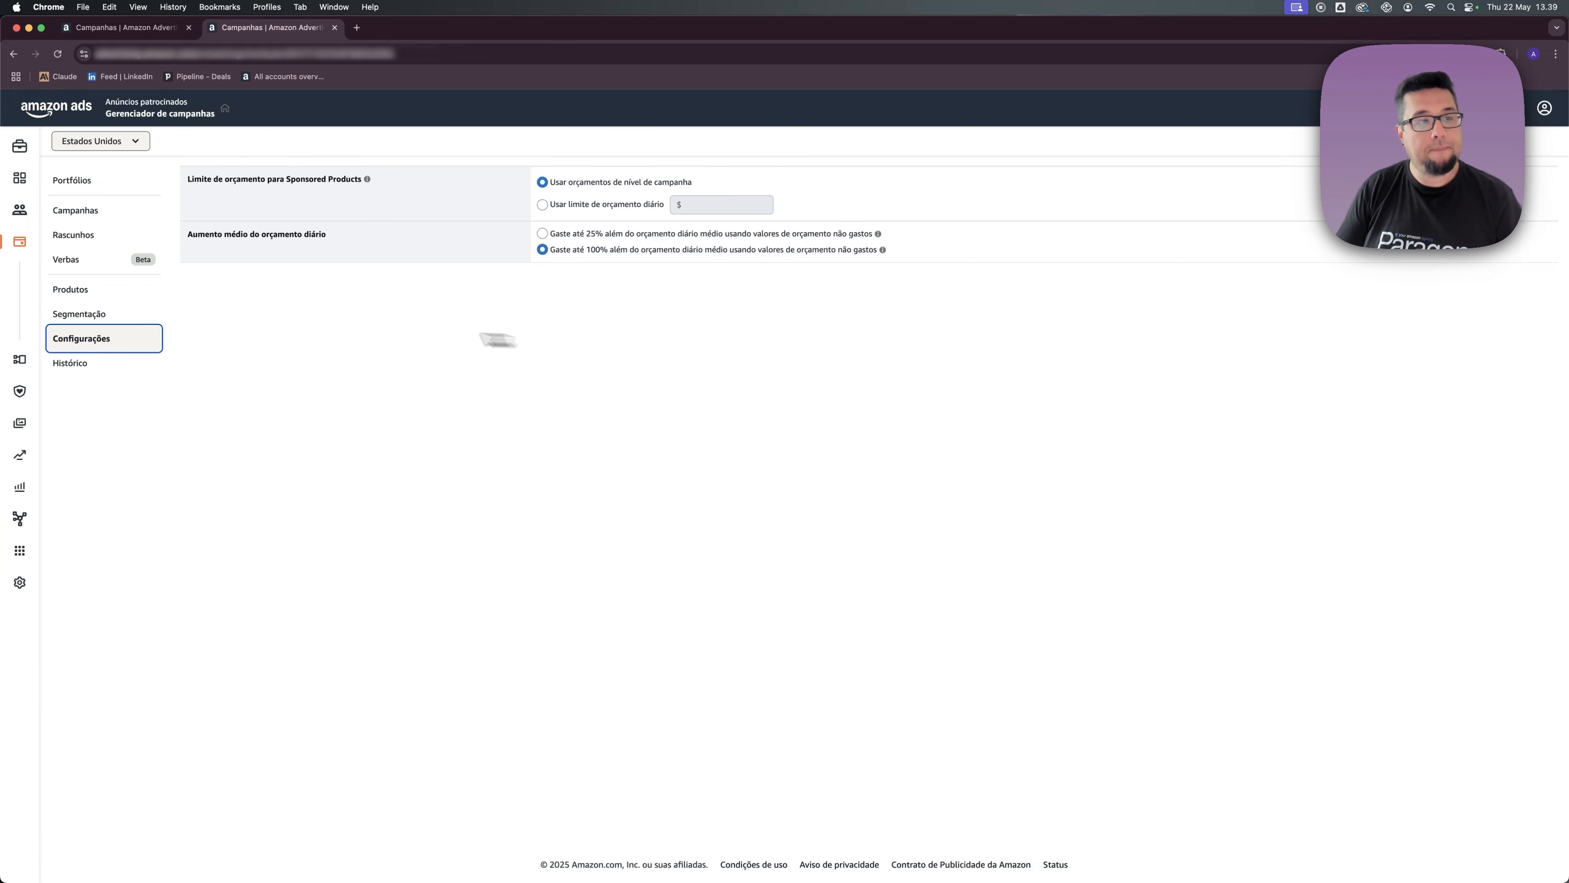
left_click(93, 362)
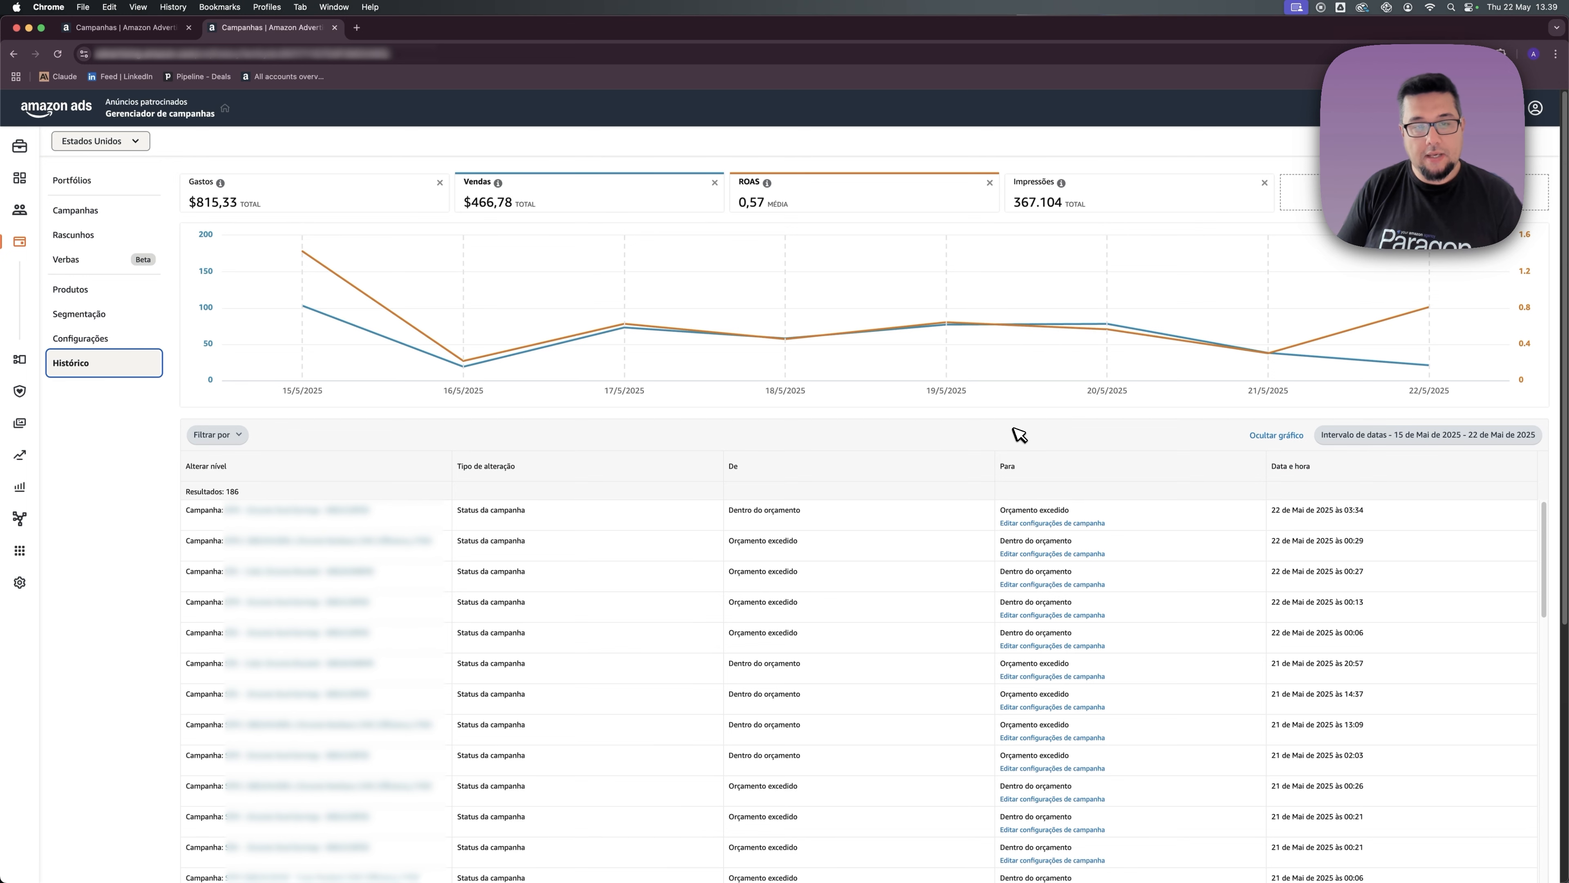
scroll(868, 508, "down", 3)
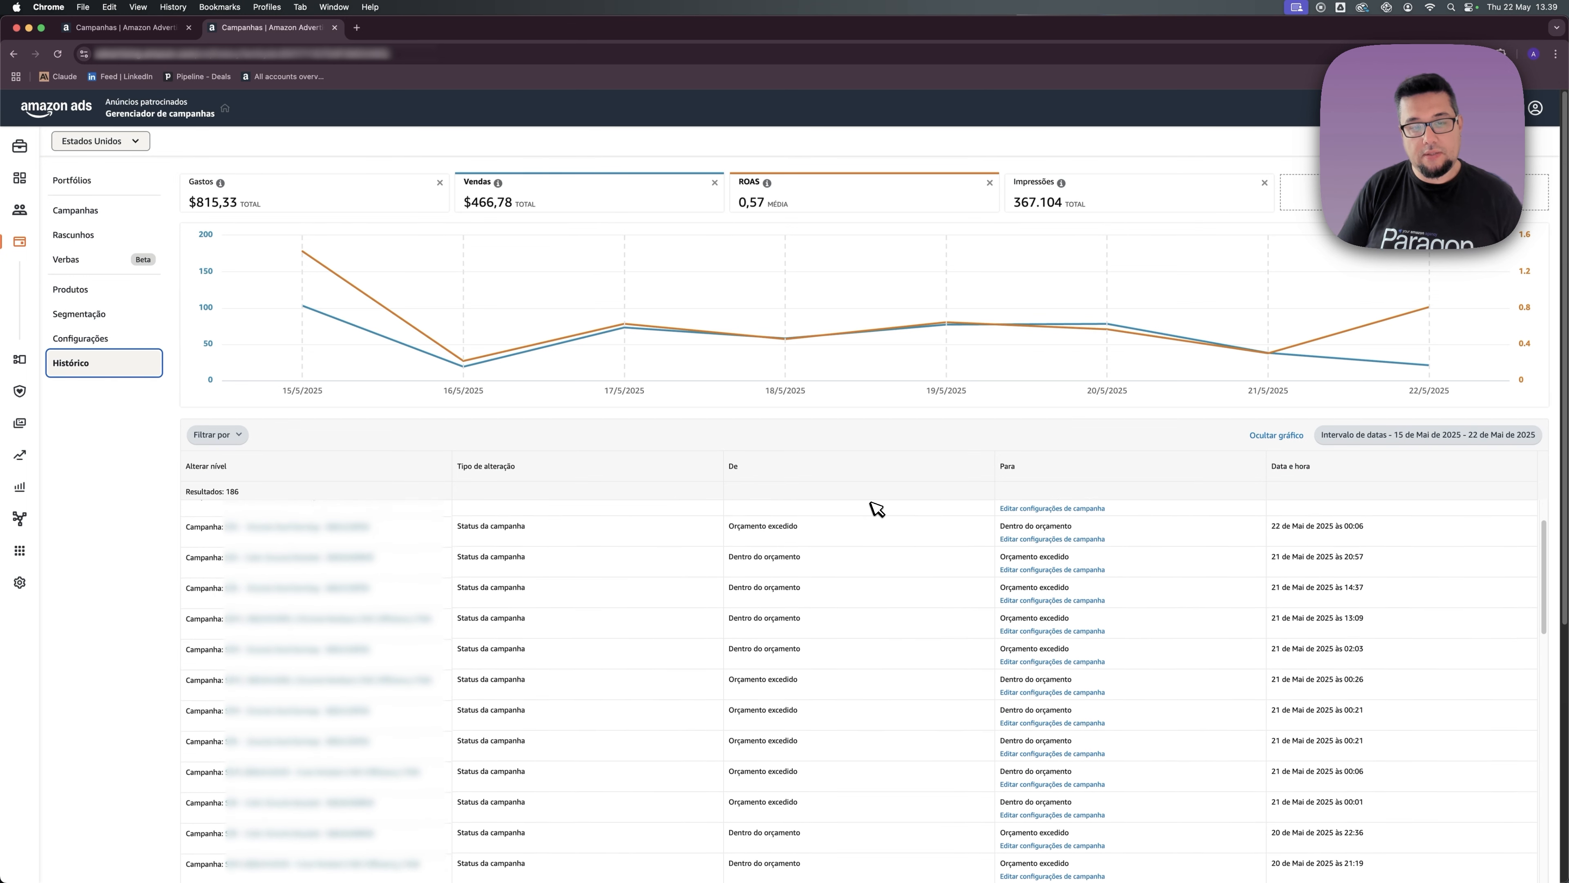
scroll(876, 508, "down", 5)
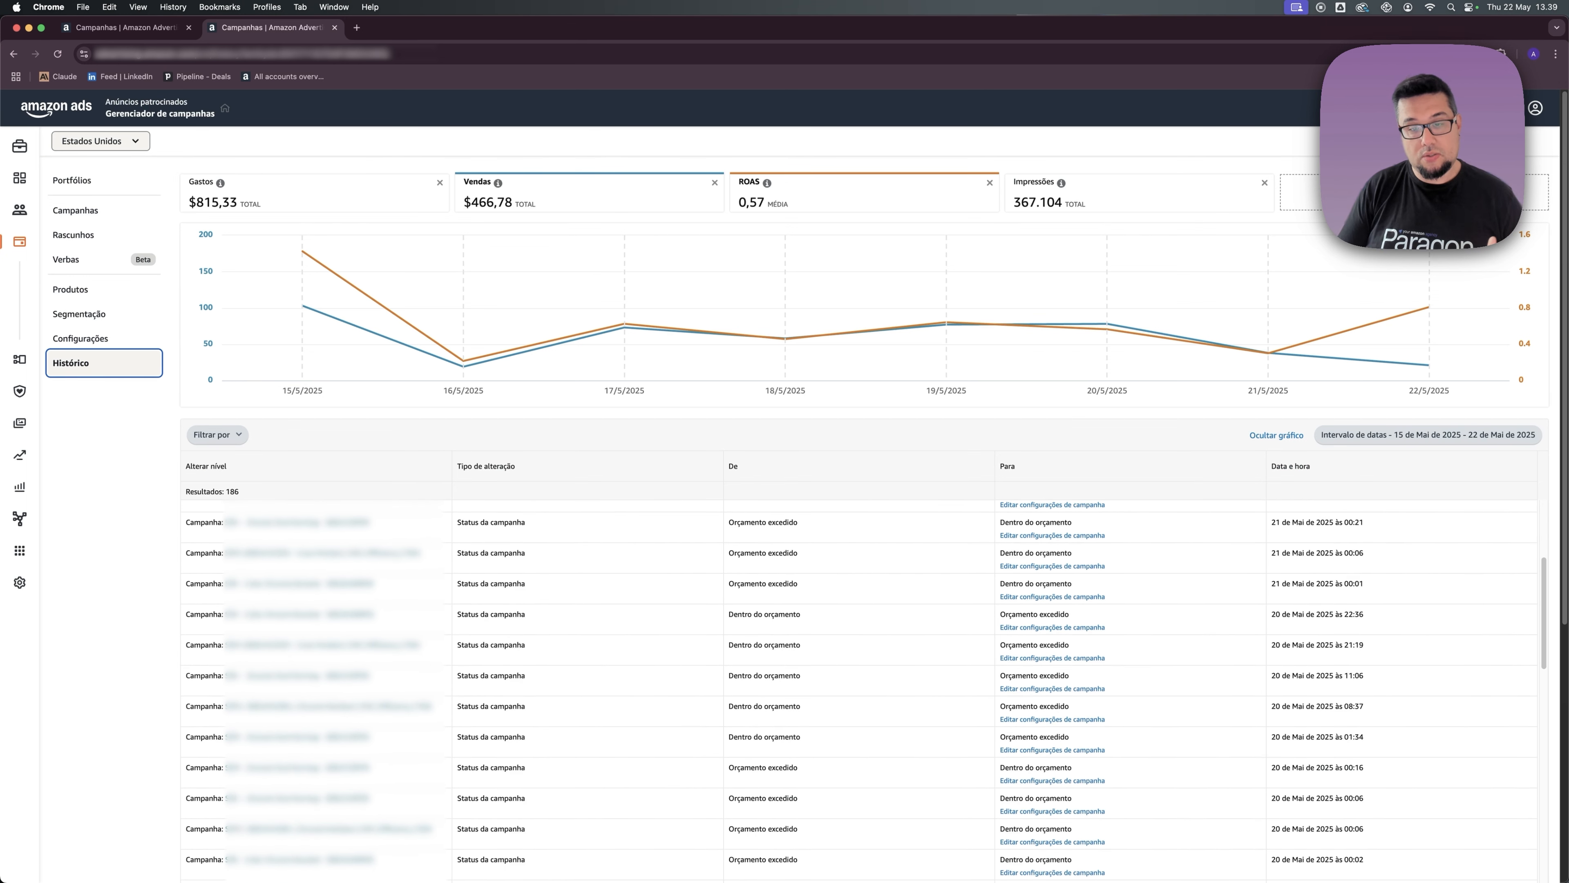
scroll(873, 508, "up", 8)
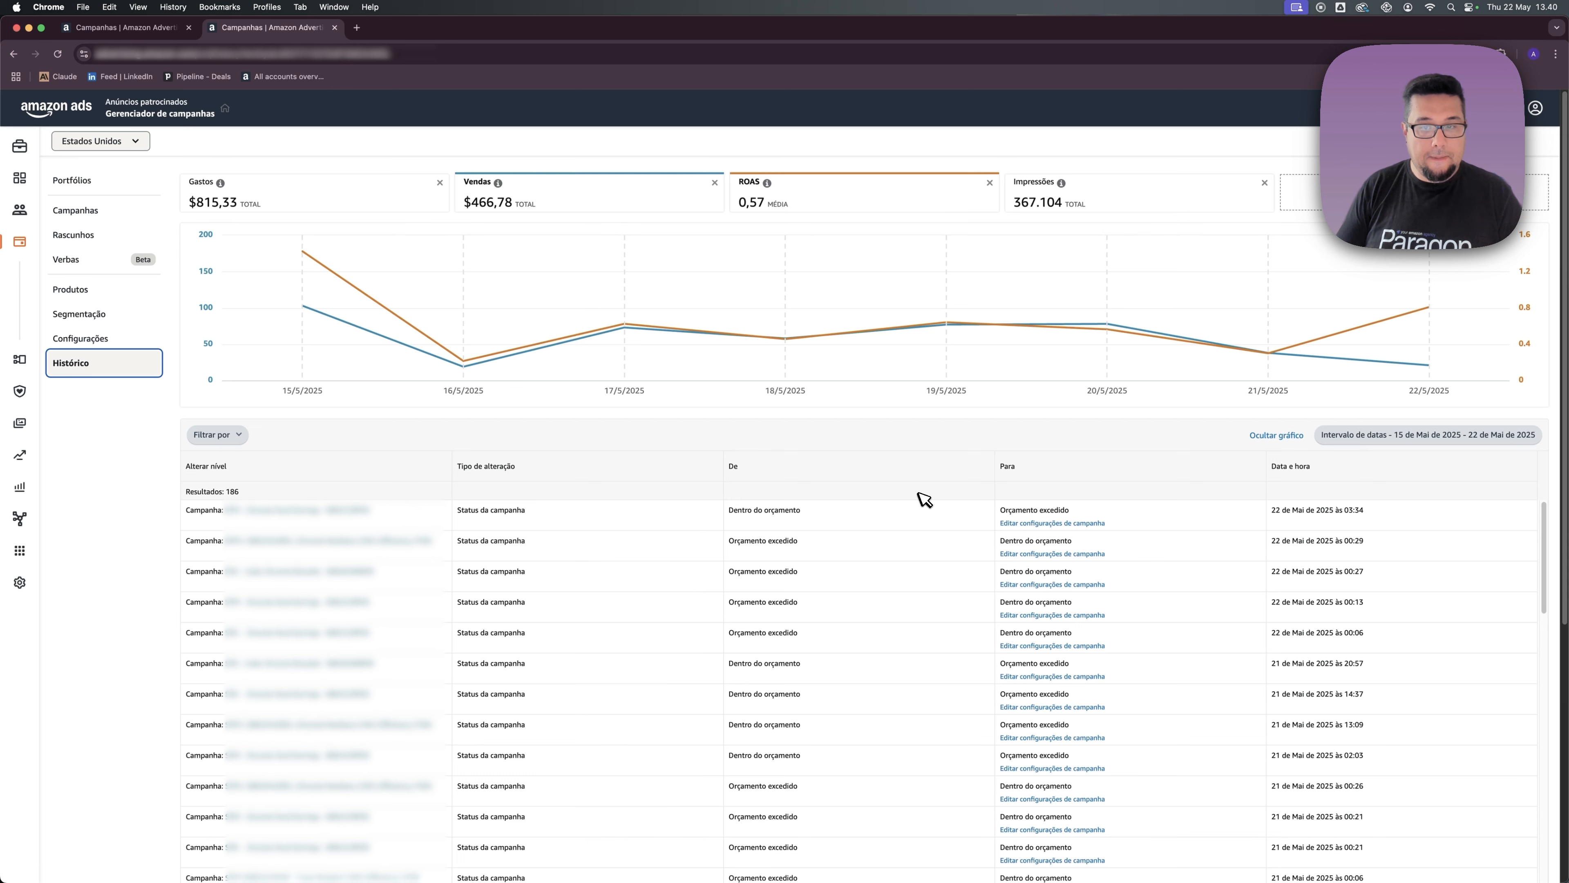
Return to the Campanhas page.
left_click(92, 212)
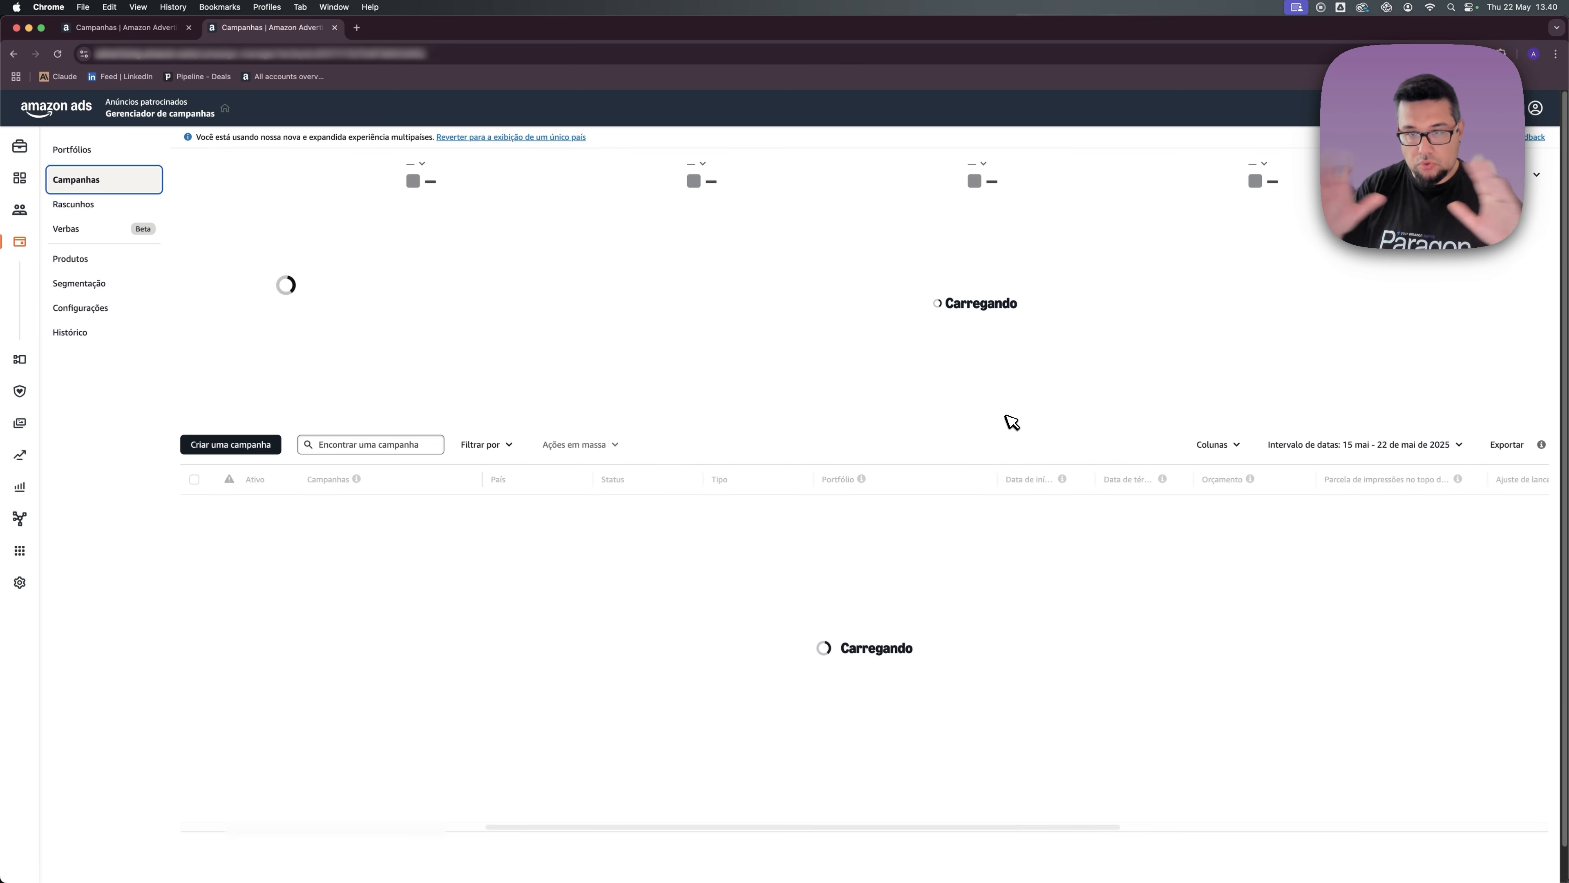